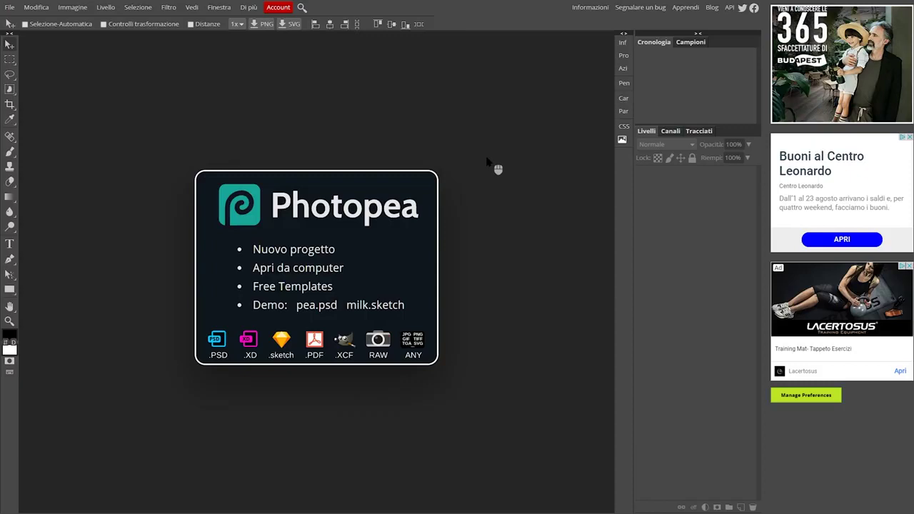
- Review the account types and the Premium subscription options in the account information
left_click(281, 9)
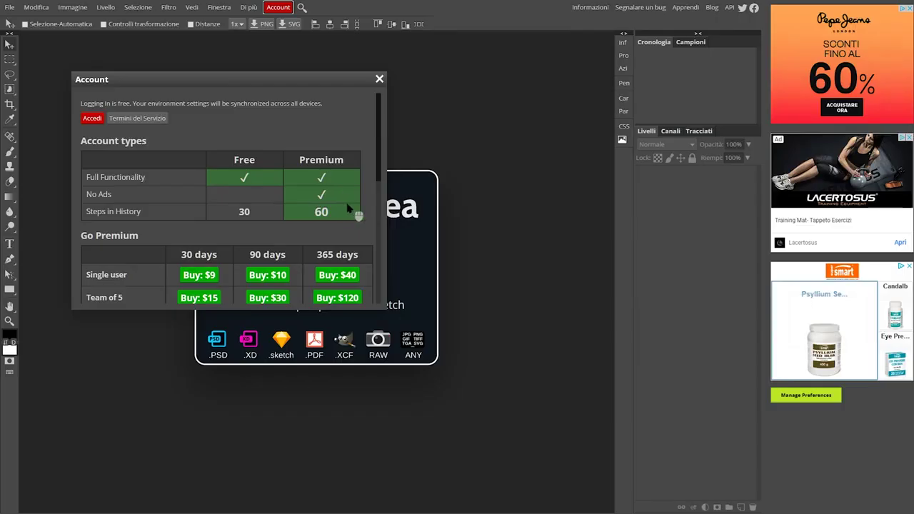
scroll(348, 207, "down", 2)
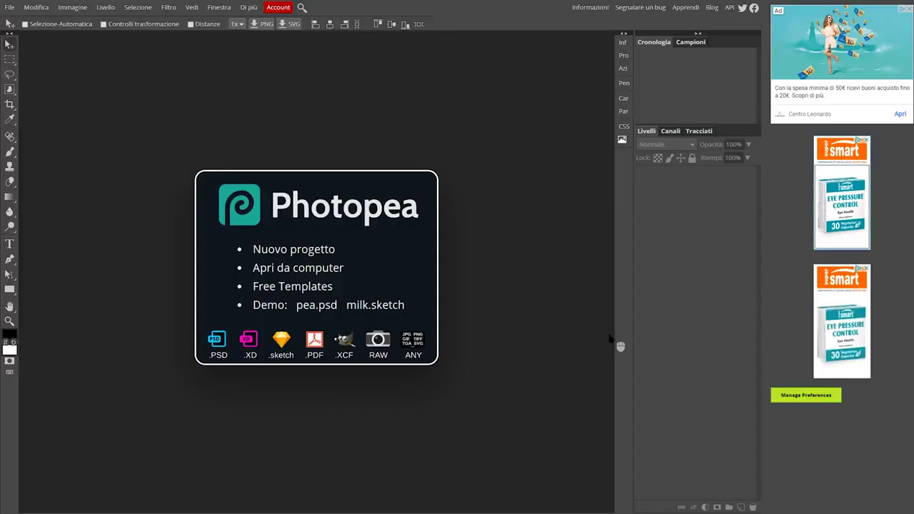
- Open the Photoshop file Icona Tourmake.psd from the Tourmake folder
key("alt+Tab")
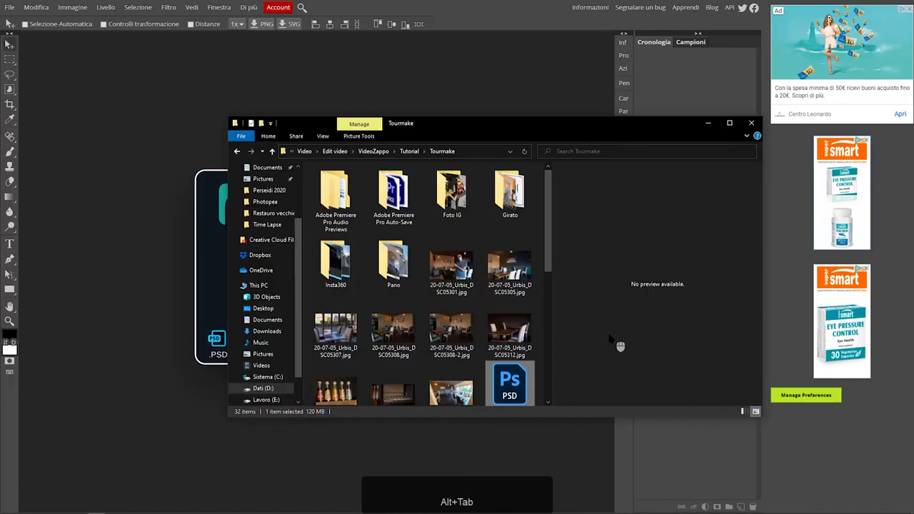
left_click_drag(534, 386, 175, 413)
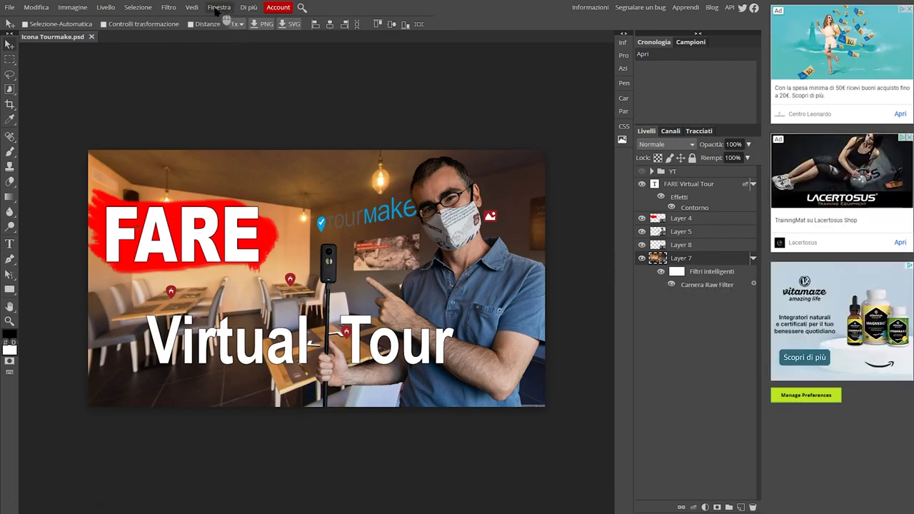
left_click(170, 8)
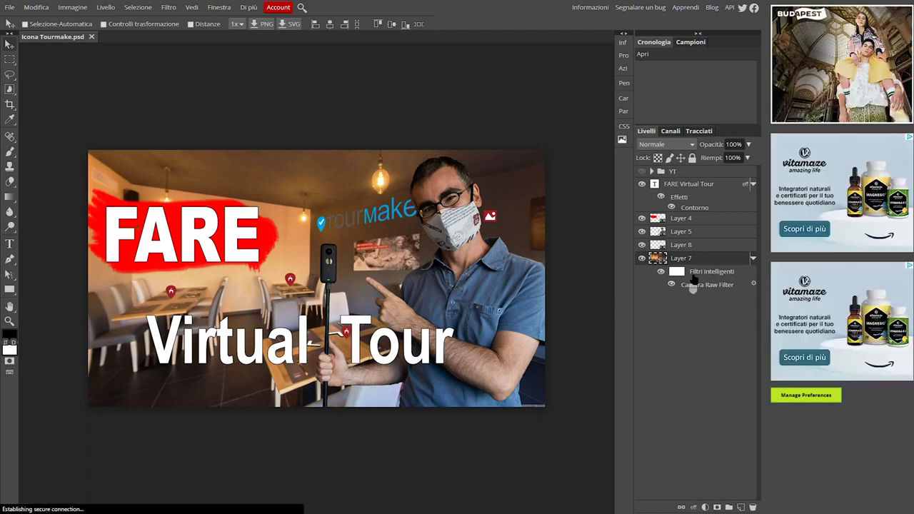
- Remove the red picture marker from the wall inside Layer 7's smart object with the Spot Healing Brush, saving and closing the smart object
double_click(655, 259)
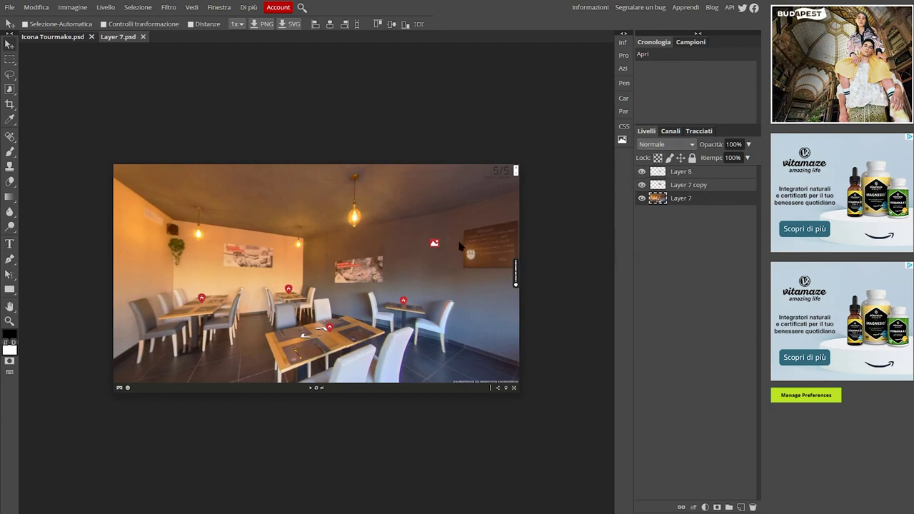
key("j")
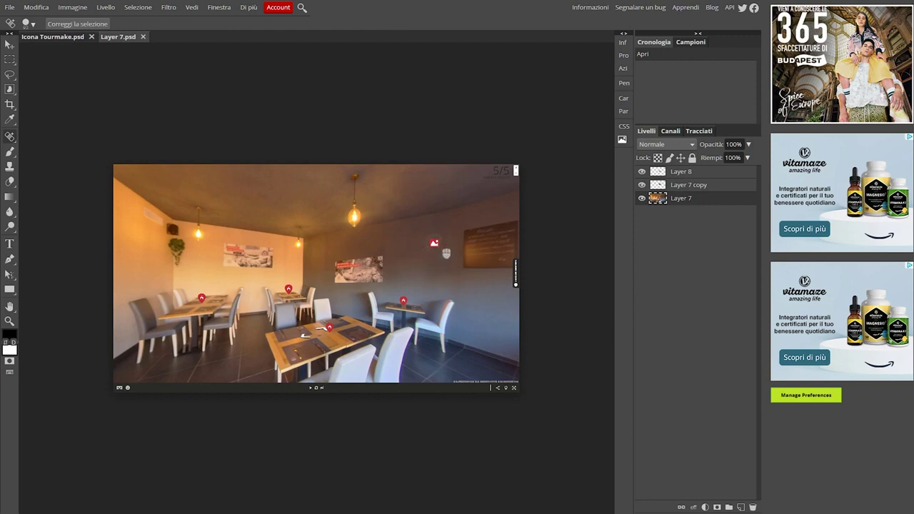
left_click(434, 243)
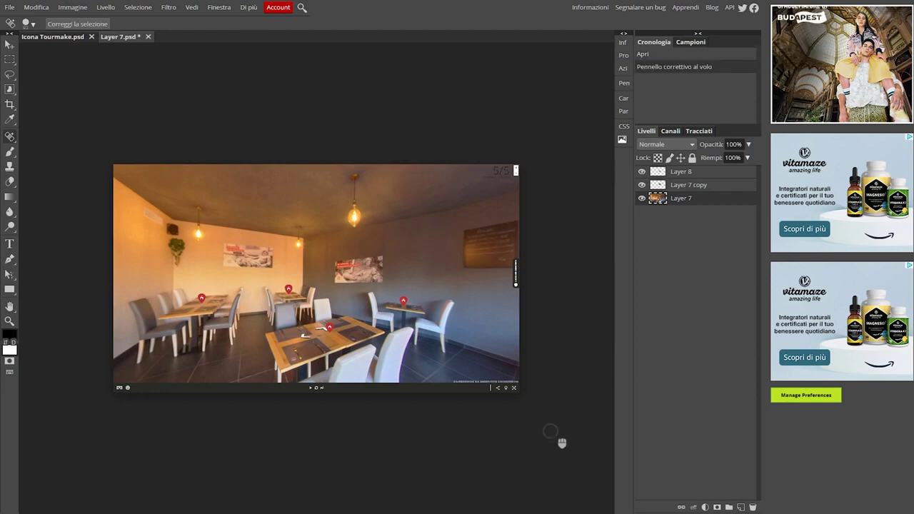
key("ctrl+s")
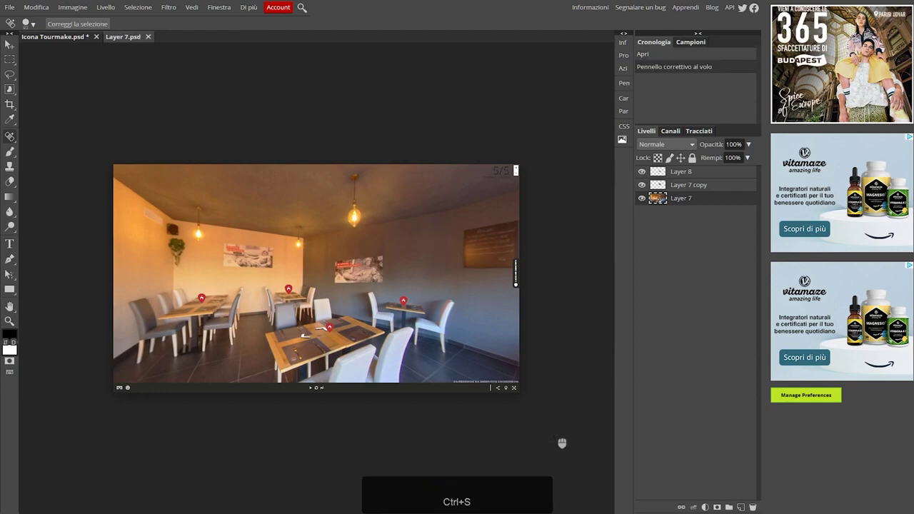
left_click(148, 36)
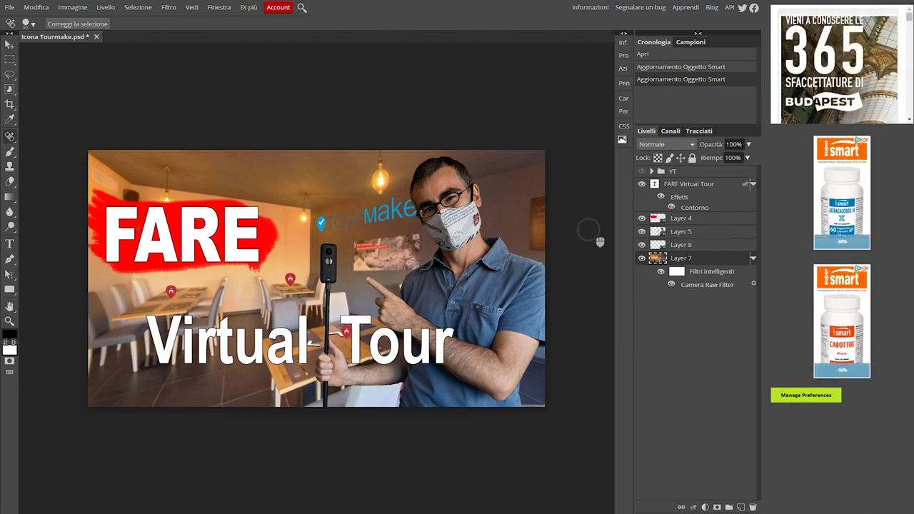
- Toggle the visibility of Layer 8 with the tourmake logo and apply Free Transform to it without altering its shape
left_click_drag(700, 248, 637, 245)
left_click(641, 246)
left_click(641, 245)
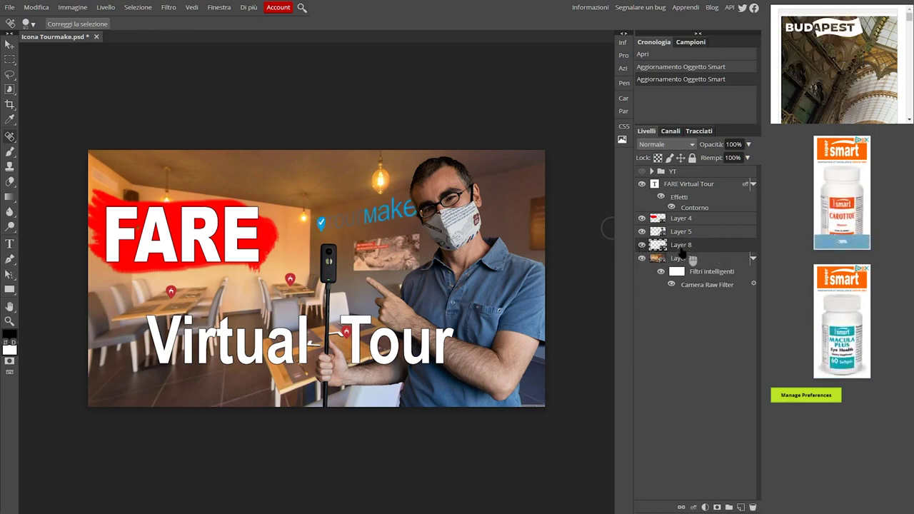
key("ctrl+t")
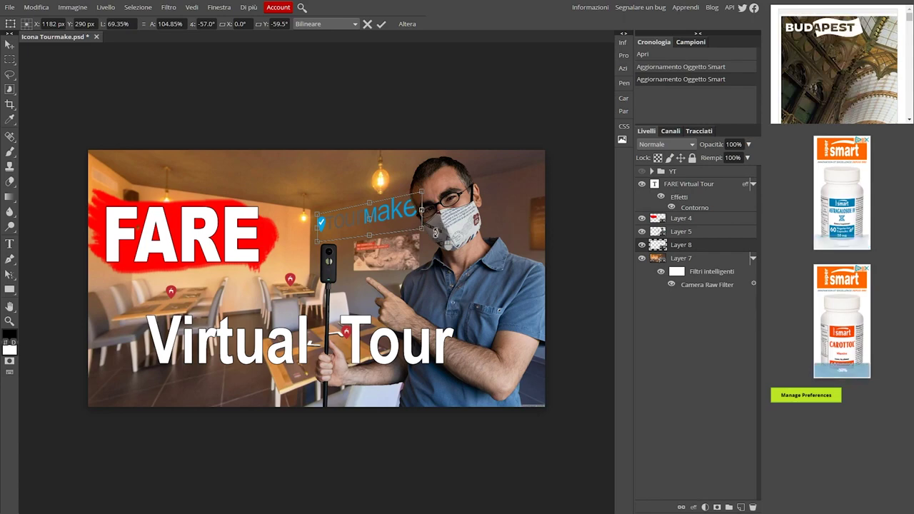
key("Return")
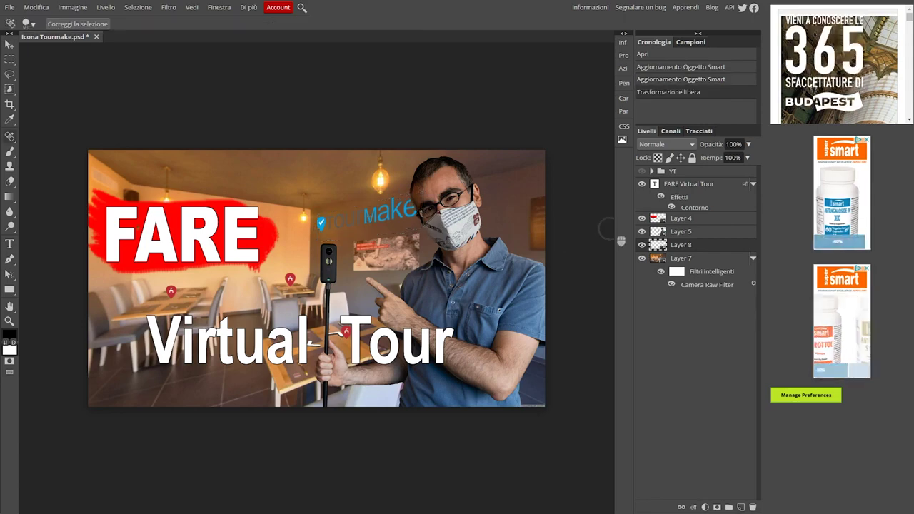
- Toggle the visibility of the FARE Virtual Tour text layer off and back on
left_click(641, 184)
left_click(642, 184)
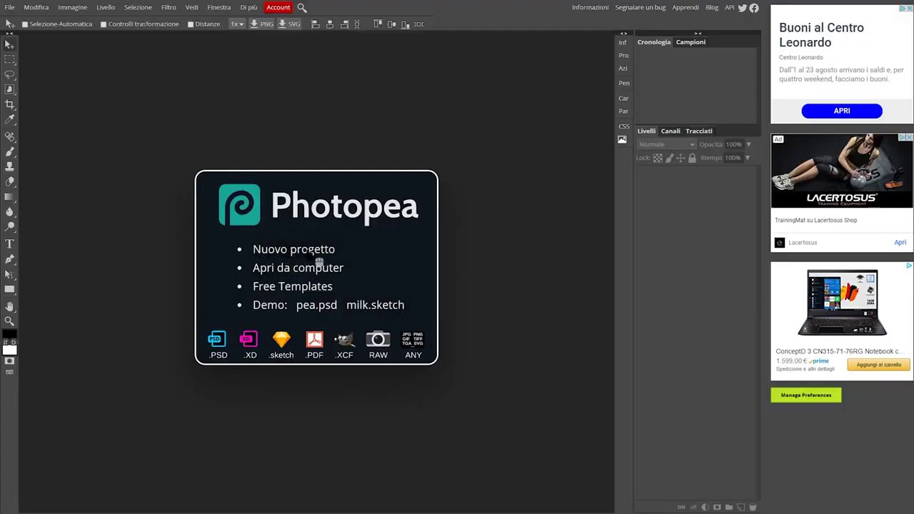
- Browse the new-project templates for the FB Event Image, Insta Story and Twitter Profile formats without creating a project
left_click(301, 252)
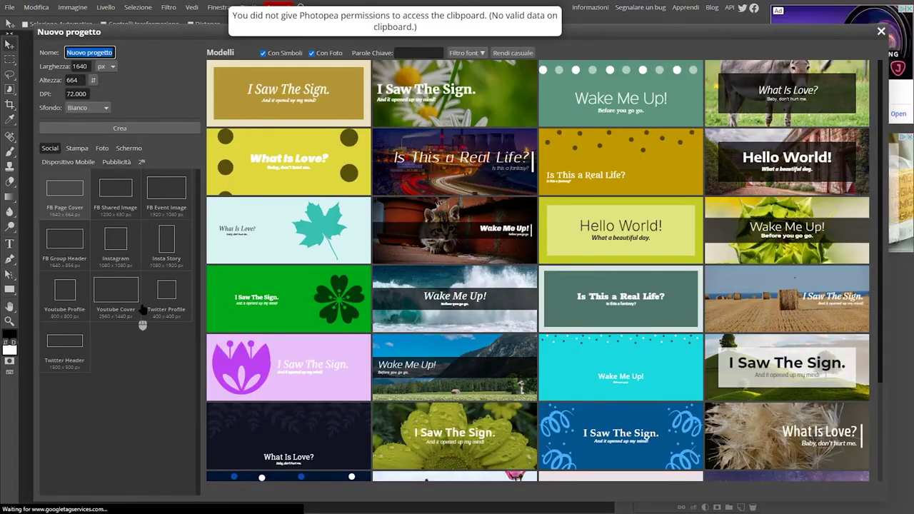
scroll(575, 340, "down", 6)
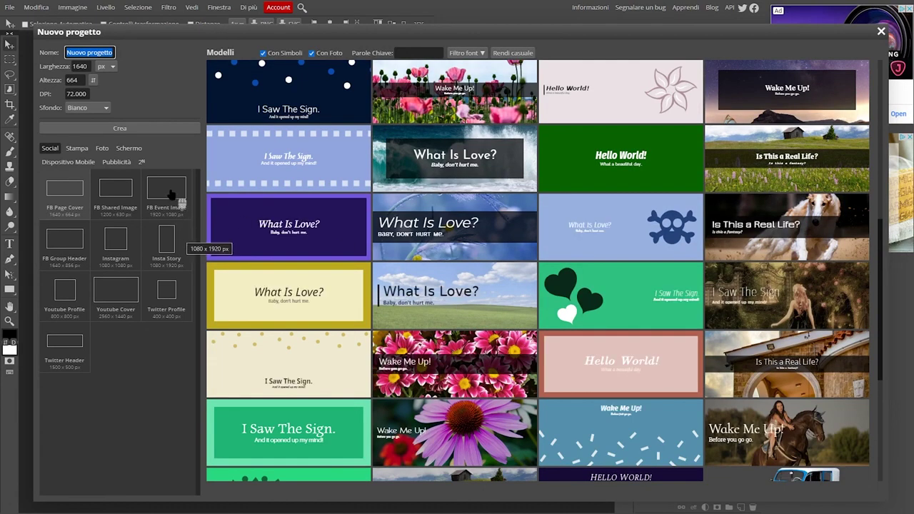
left_click(169, 194)
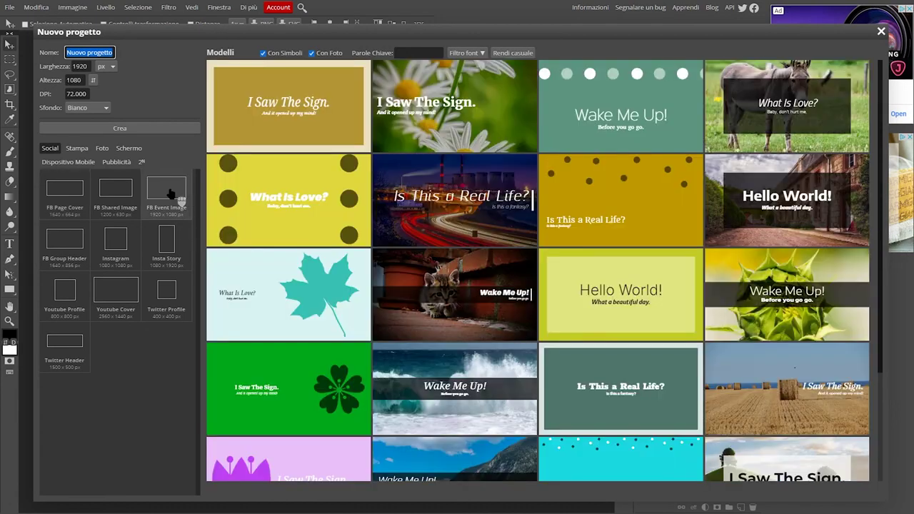
left_click(168, 247)
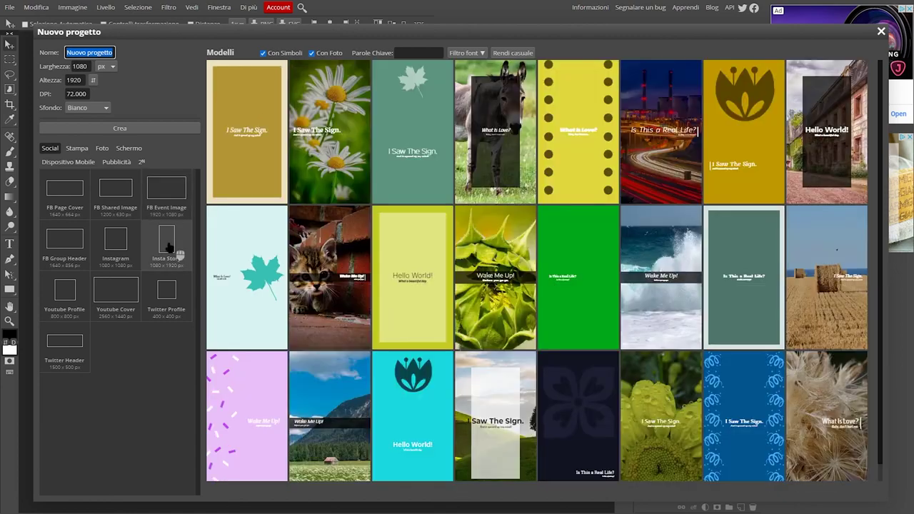
left_click(181, 299)
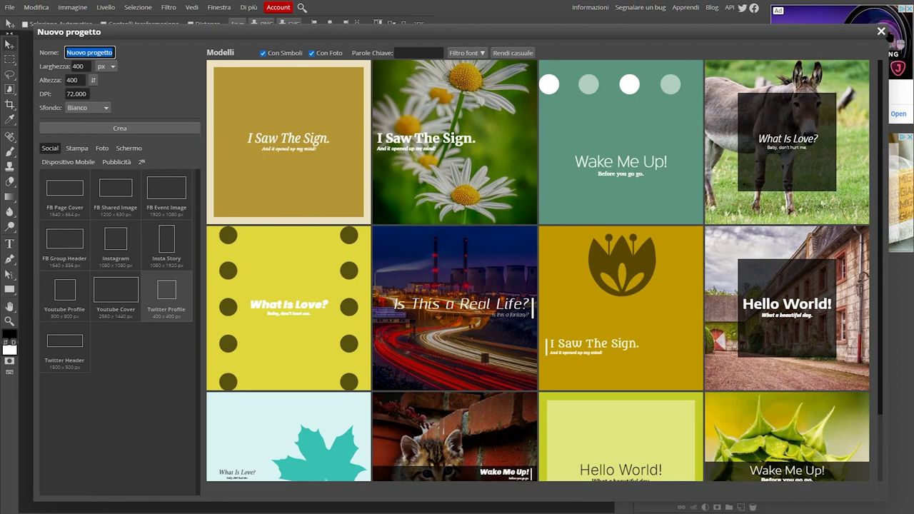
left_click(881, 31)
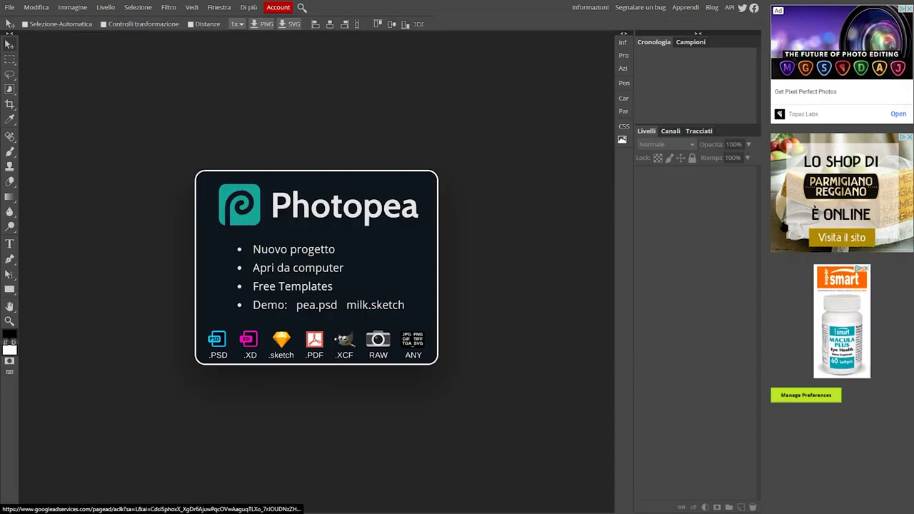
- Open the Lensball-Fotografia-Creativa image from the Photopea folder on the computer
left_click(336, 269)
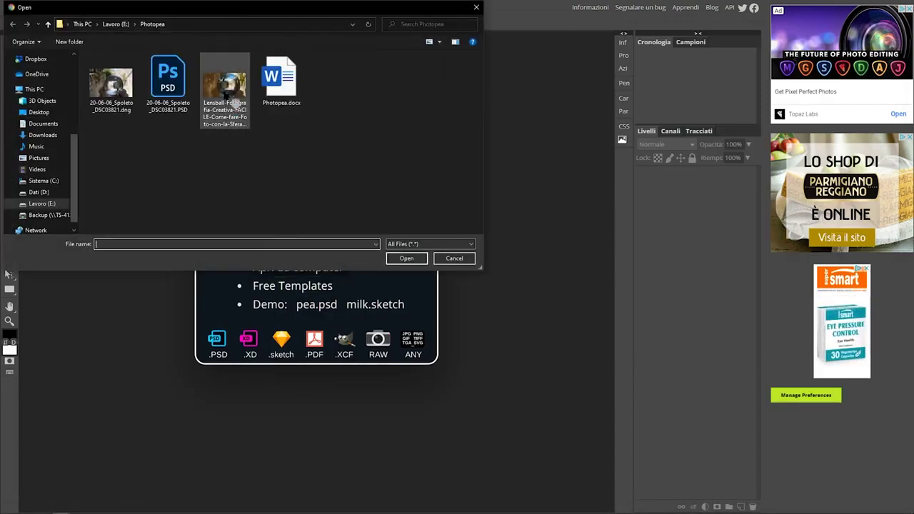
double_click(228, 120)
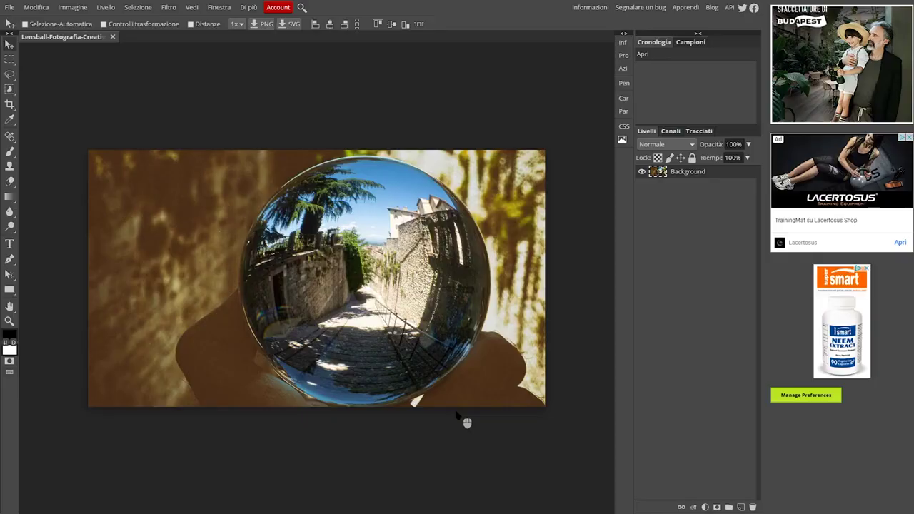
- Open the raw photo 20-06-06_Spoleto_DSC03821.dng from the Photopea folder
key("ctrl+o")
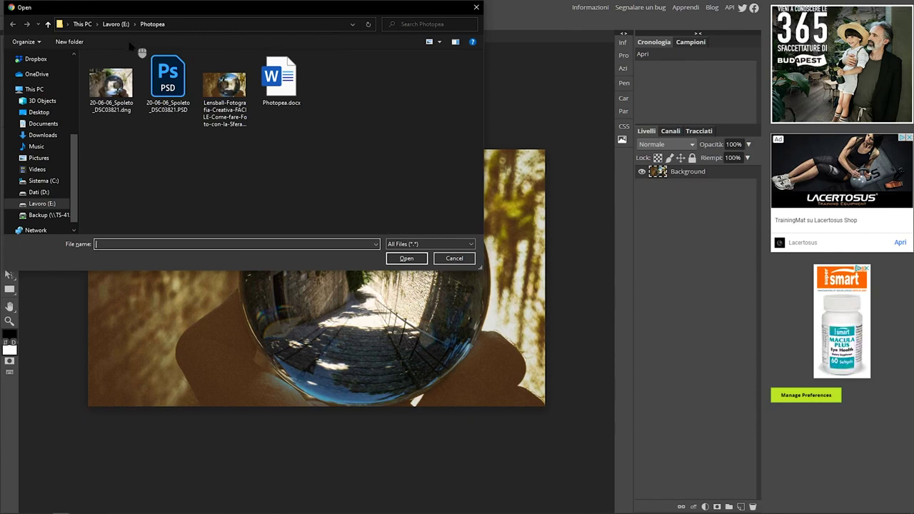
left_click(125, 97)
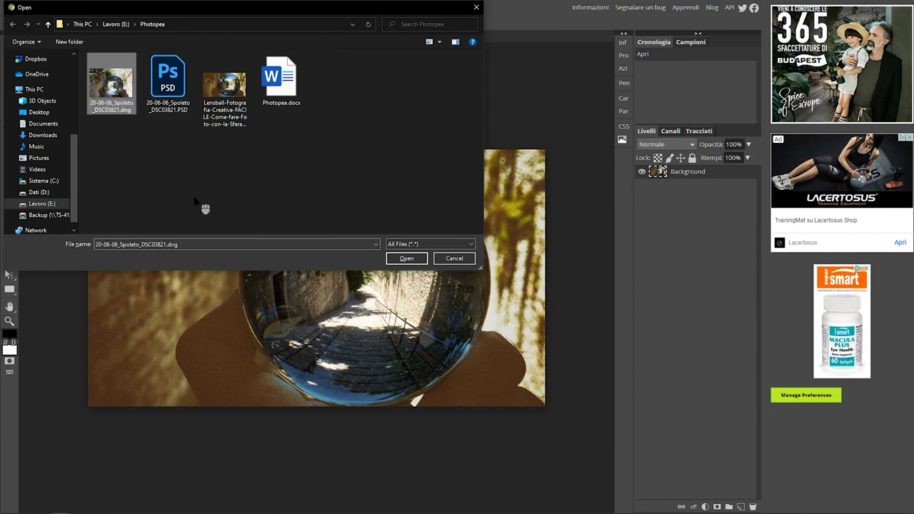
double_click(107, 84)
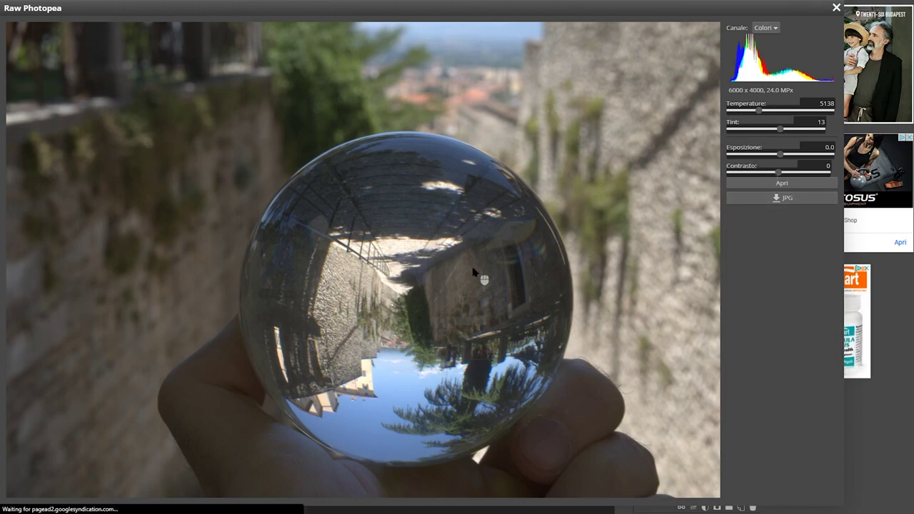
- Switch to Photoshop and open 20-06-06_Spoleto_DSC03821.dng to examine the adjustments available in Camera Raw
key("alt+Tab")
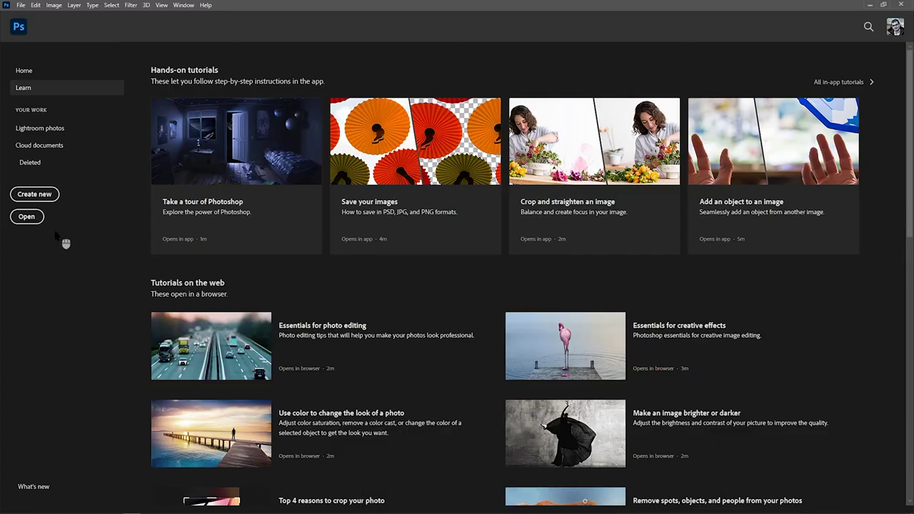
left_click(35, 223)
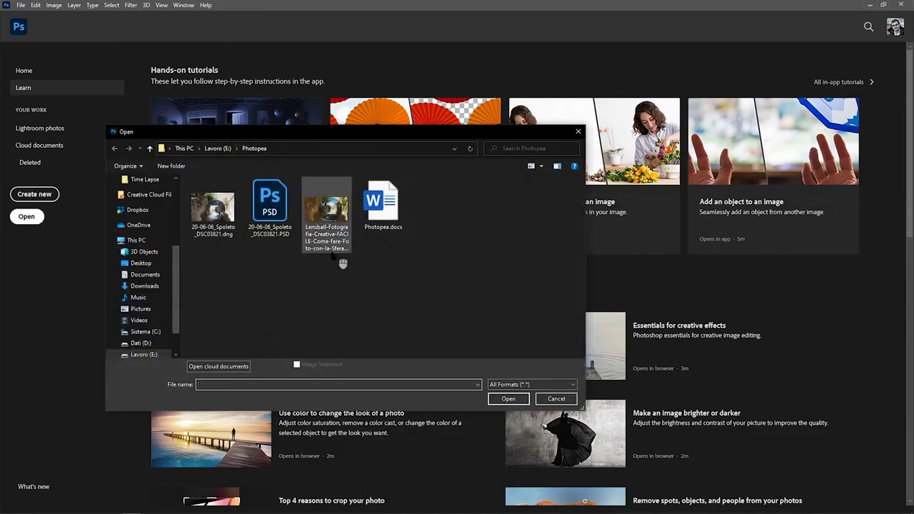
double_click(233, 221)
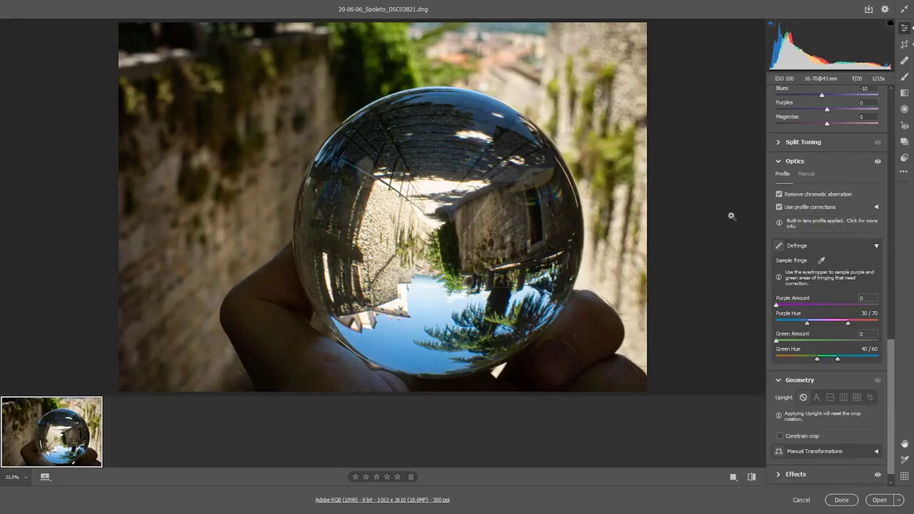
scroll(807, 231, "up", 15)
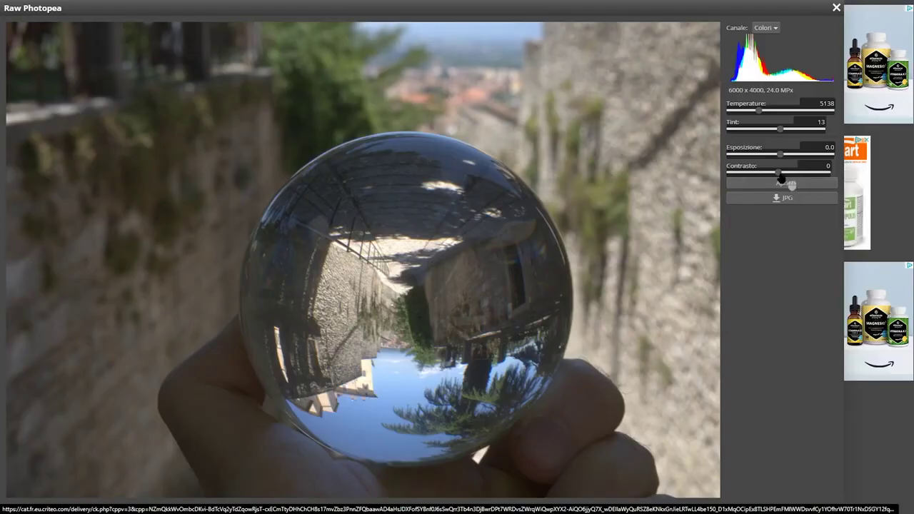
- Develop the raw photo in Photopea with contrast 41, temperature 5410 and exposure 0.2, and open it as a document
left_click_drag(778, 173, 800, 176)
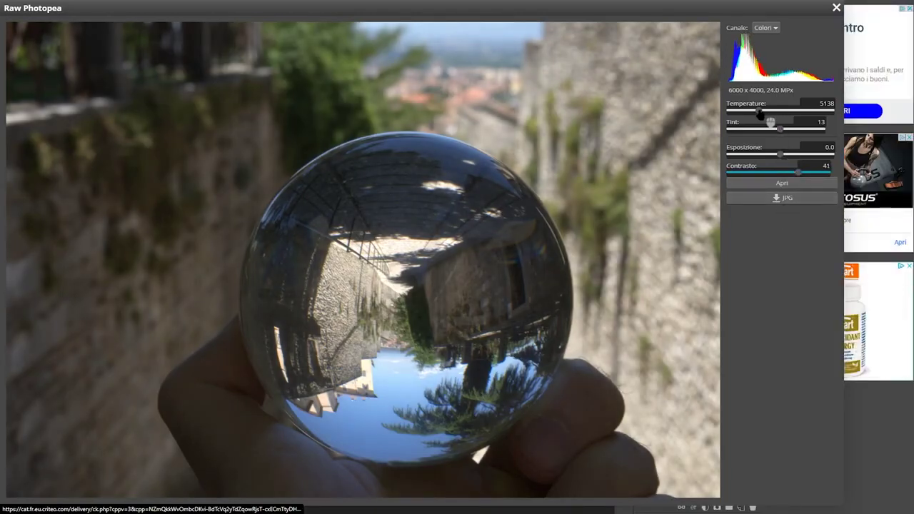
left_click_drag(758, 112, 761, 112)
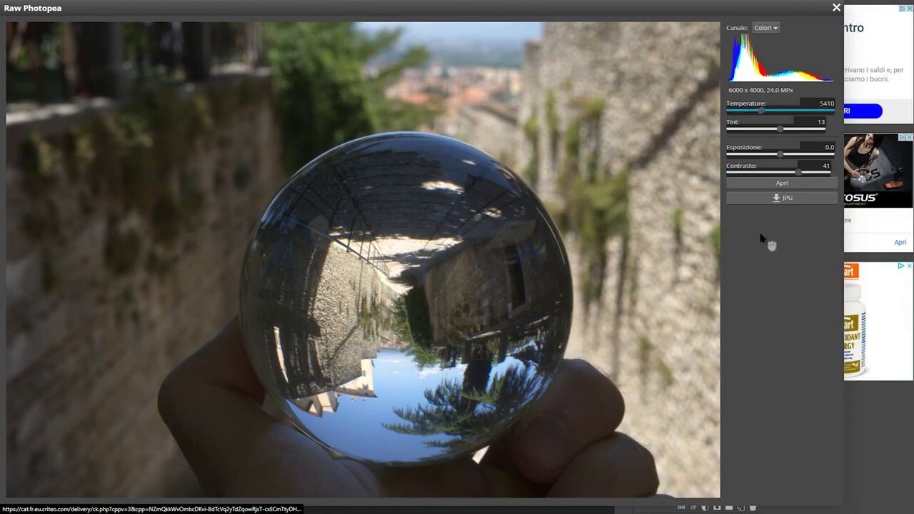
left_click(783, 154)
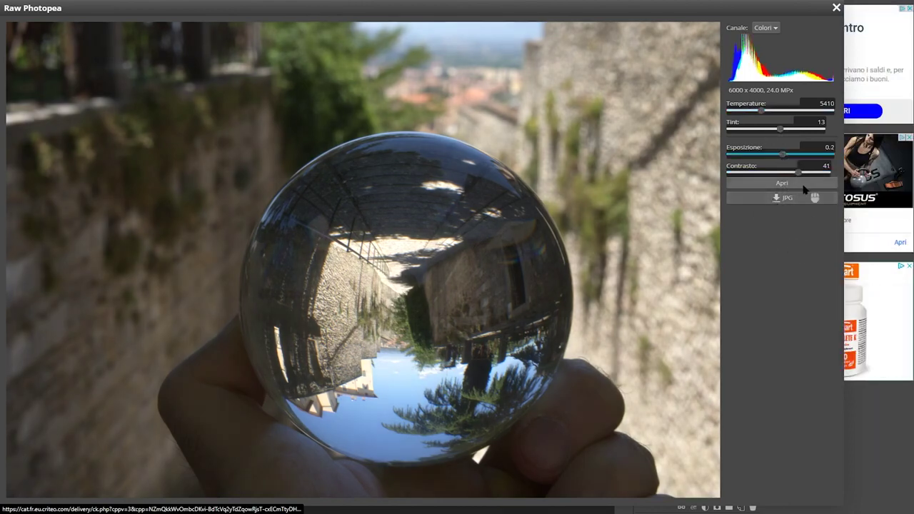
left_click(802, 185)
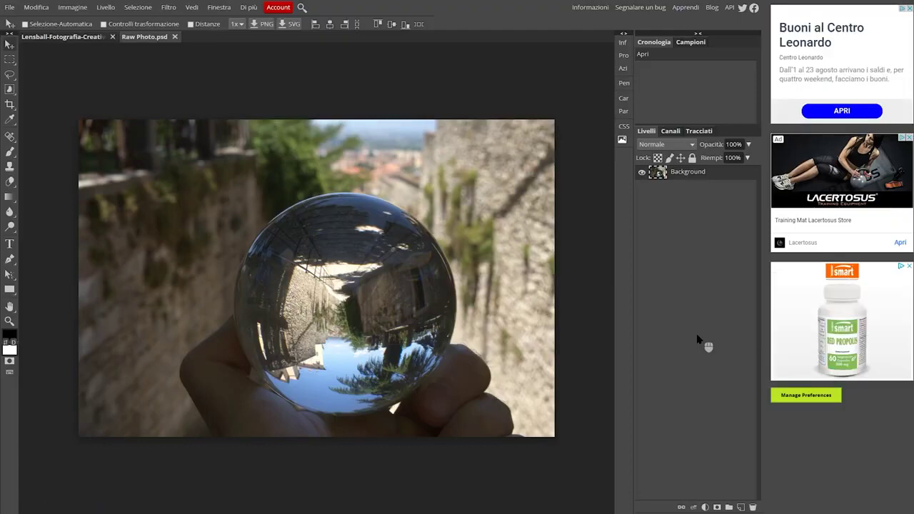
- Open the Photoshop file 20-06-06_Spoleto_DSC03821.PSD from the Photopea folder
key("ctrl+o")
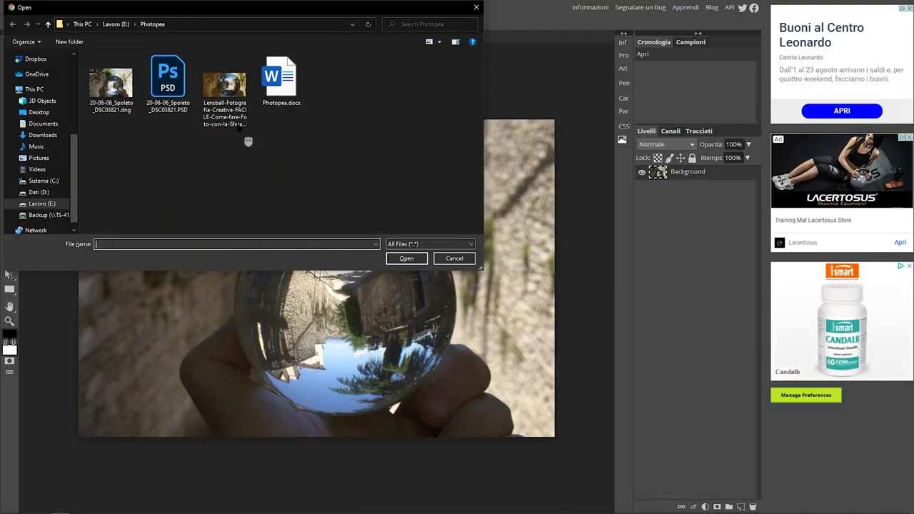
double_click(171, 87)
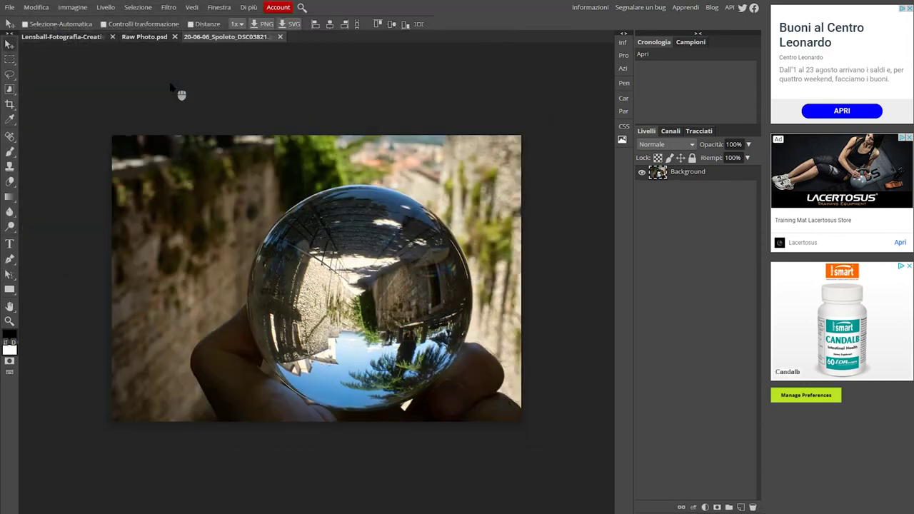
- Add a Curves adjustment layer to Raw Photo.psd, shaping an S-curve with darker shadows, brighter midtones and a slightly lowered white point
left_click(143, 37)
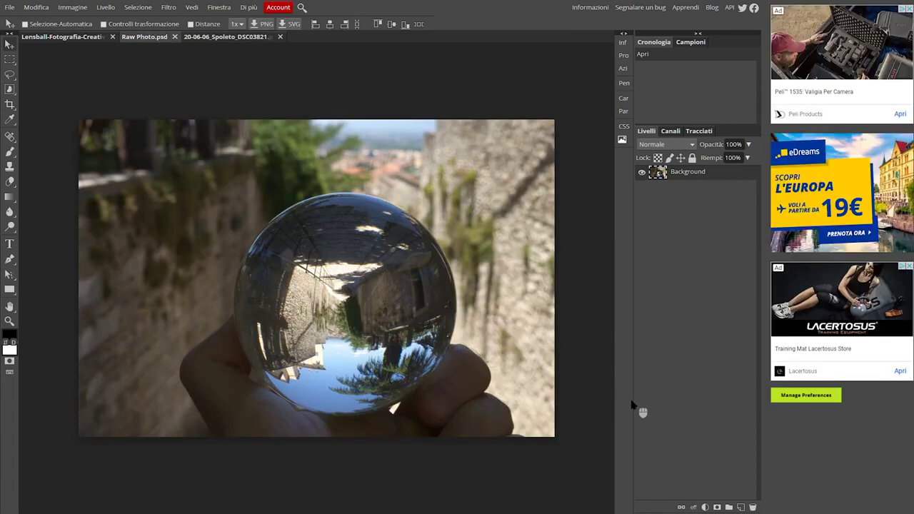
left_click(706, 506)
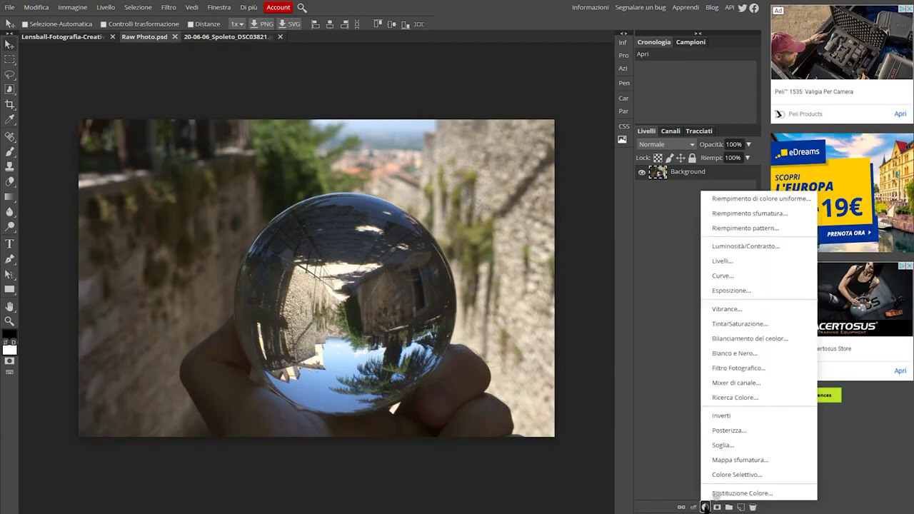
left_click(740, 278)
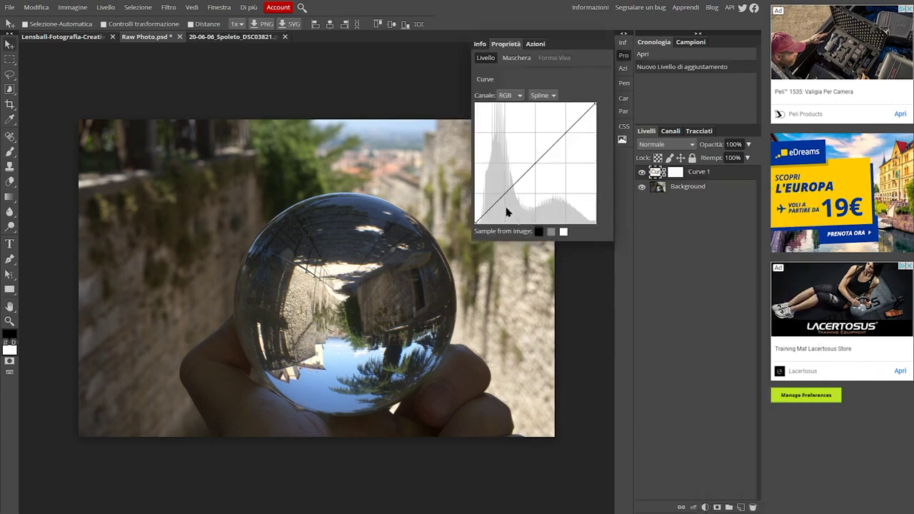
left_click_drag(494, 209, 493, 214)
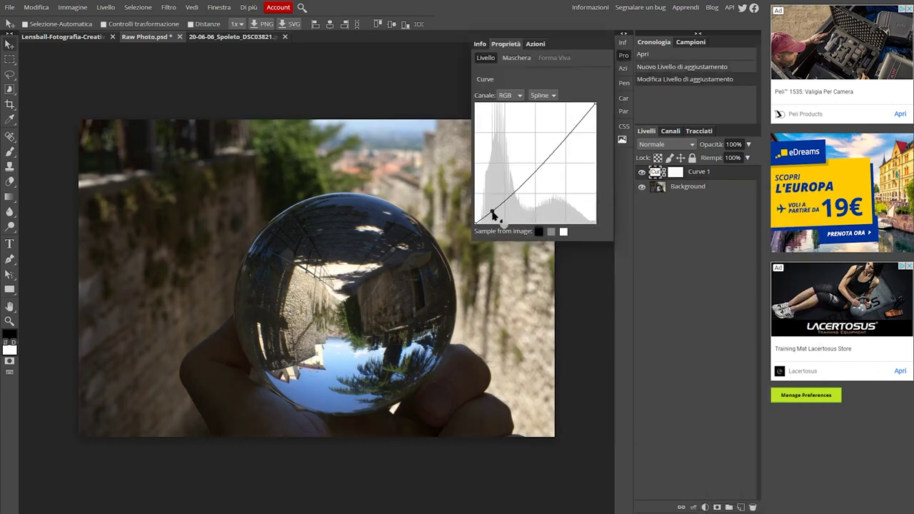
left_click_drag(547, 164, 534, 157)
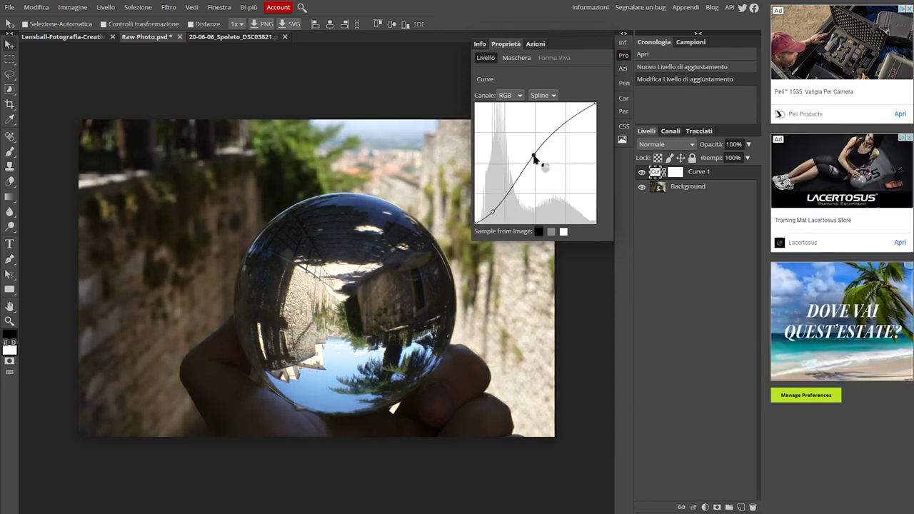
left_click_drag(596, 104, 593, 111)
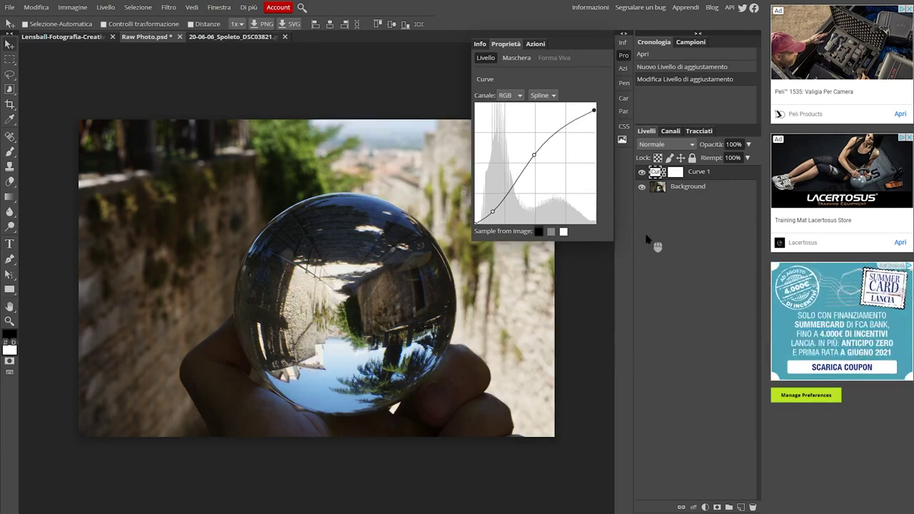
left_click(623, 35)
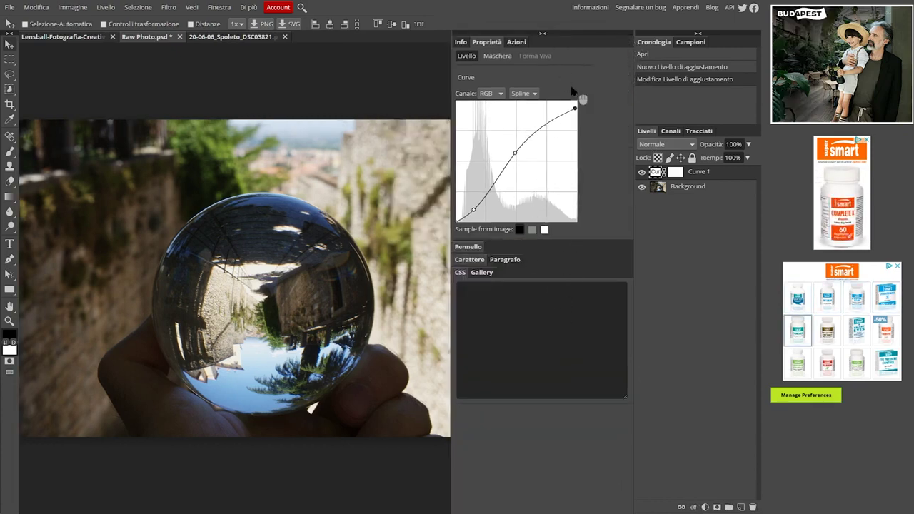
left_click(543, 33)
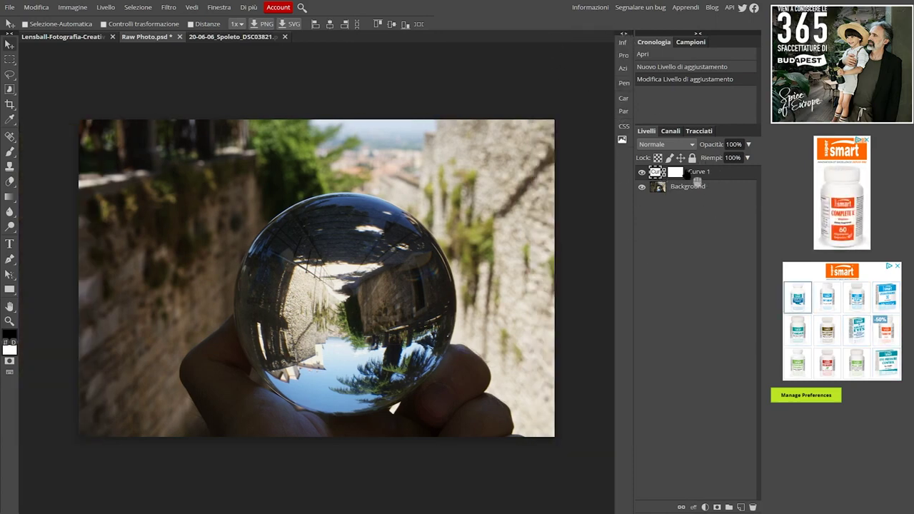
left_click(623, 56)
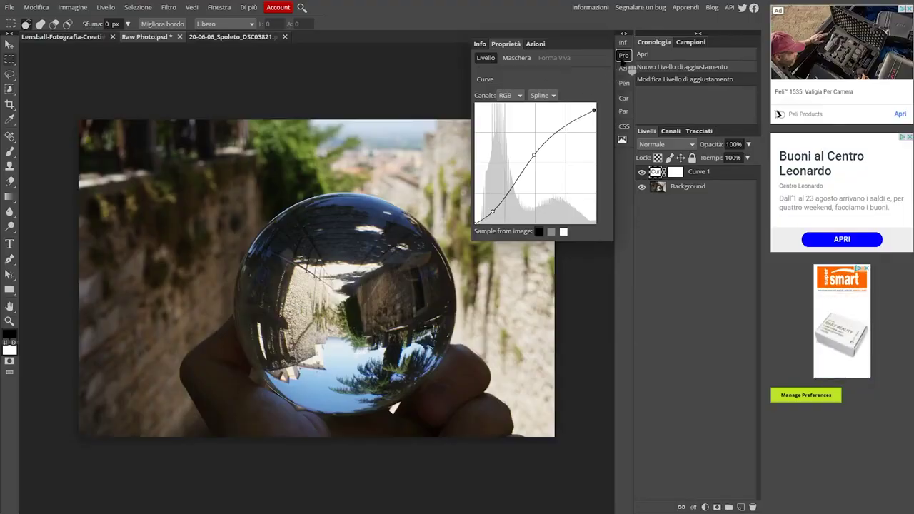
left_click(624, 56)
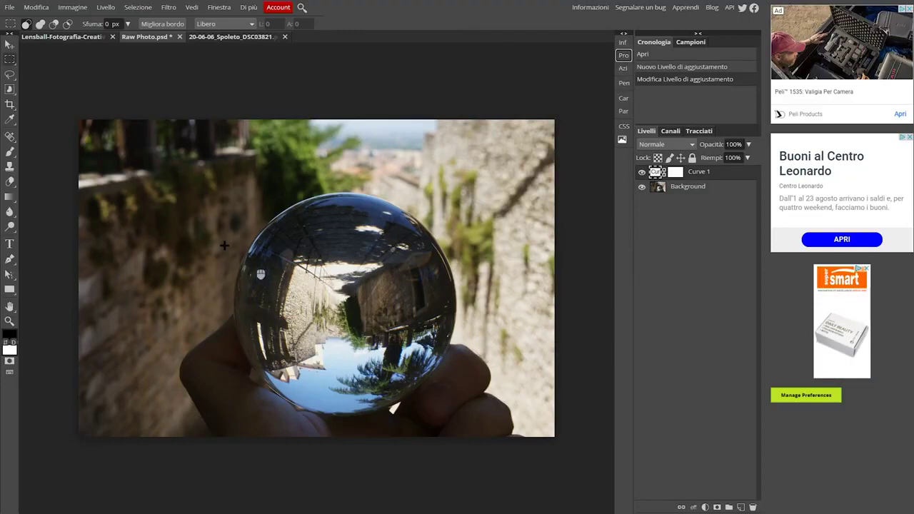
- Draw a circular elliptical selection outward from the centre of the glass ball to match its outline
right_click(10, 62)
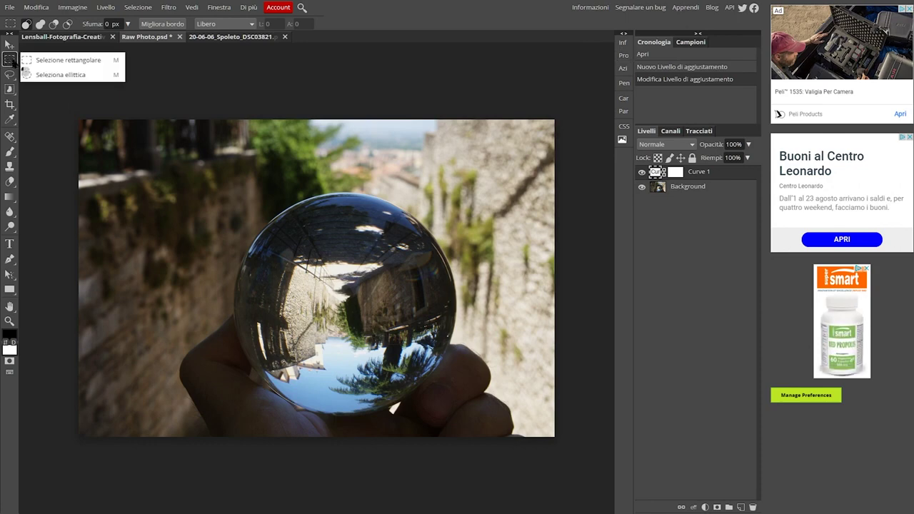
left_click(90, 76)
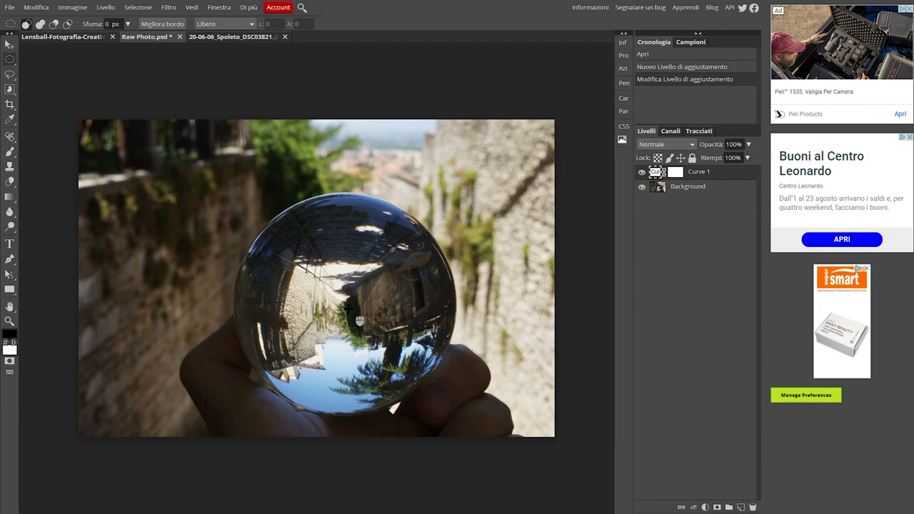
key("alt")
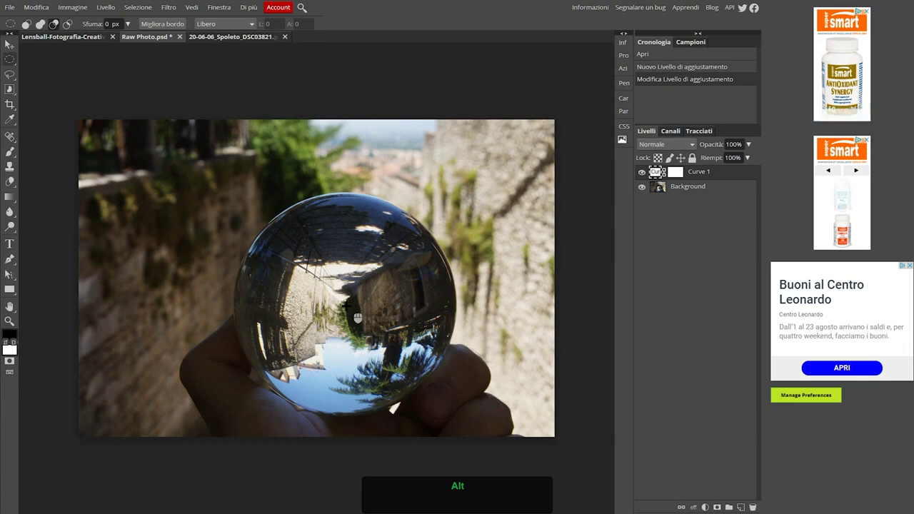
key("shift")
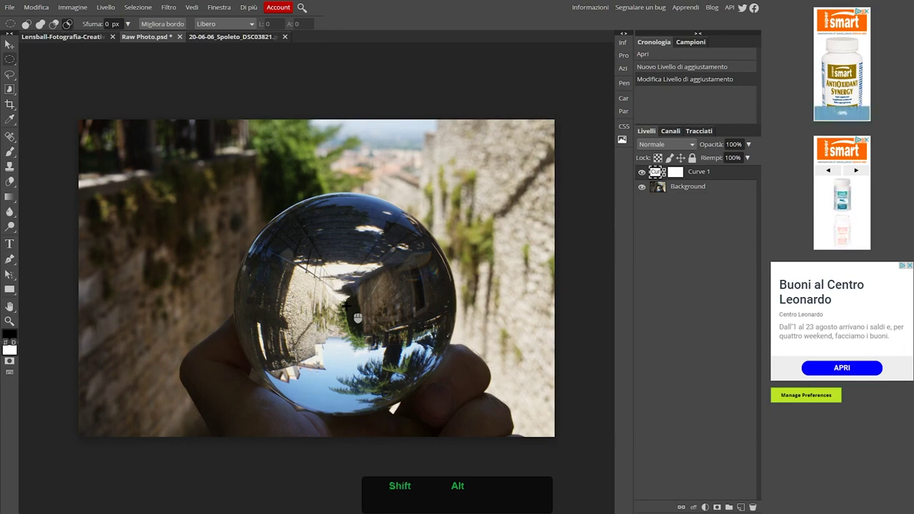
left_click_drag(342, 301, 461, 440)
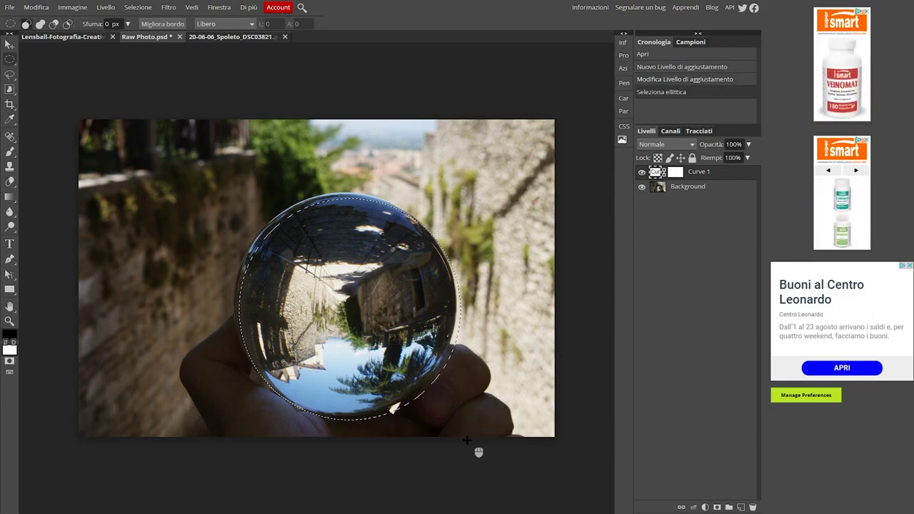
- Switch to Photoshop and draw a circular Elliptical Marquee selection about 2780 px wide around the glass ball, repositioning it while drawing
key("alt+Tab")
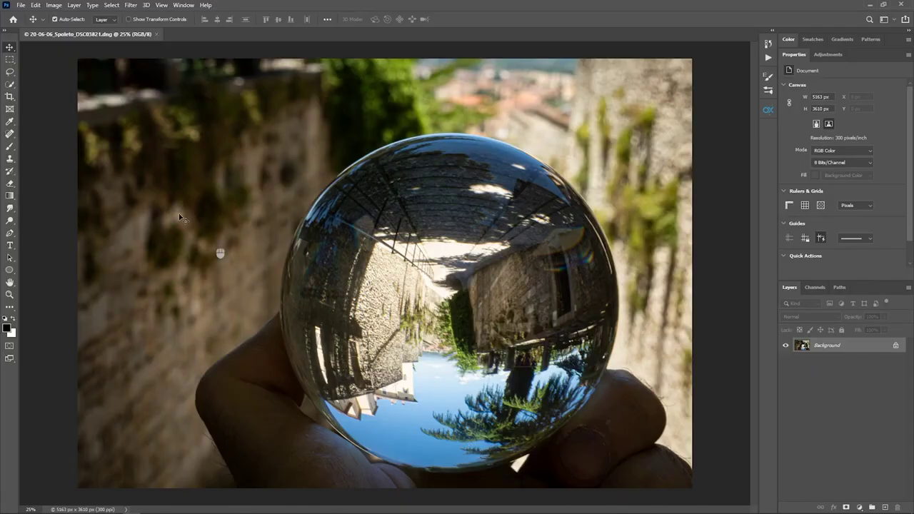
left_click(15, 63)
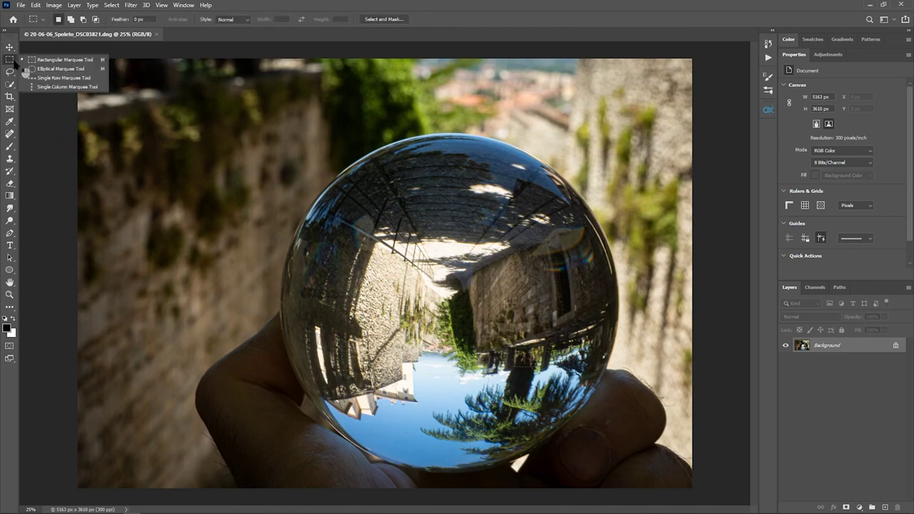
left_click(44, 69)
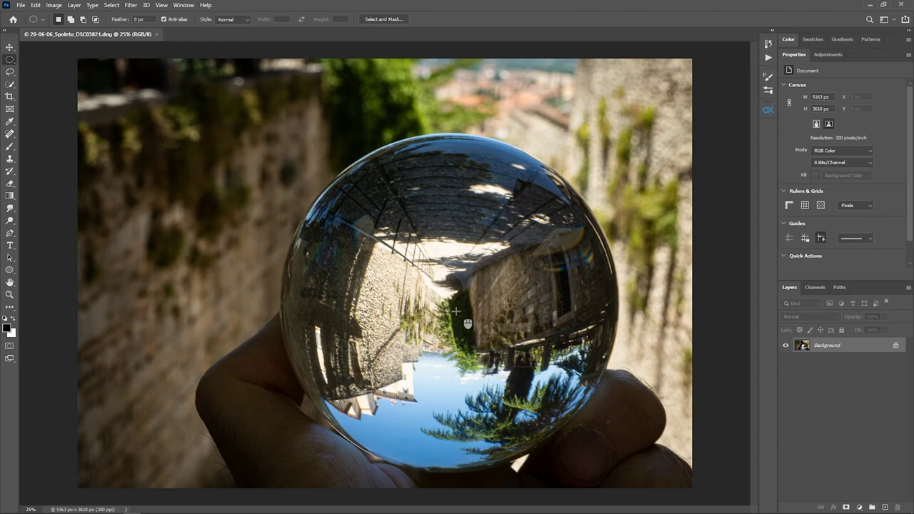
key("shift+alt")
left_click_drag(455, 312, 618, 506)
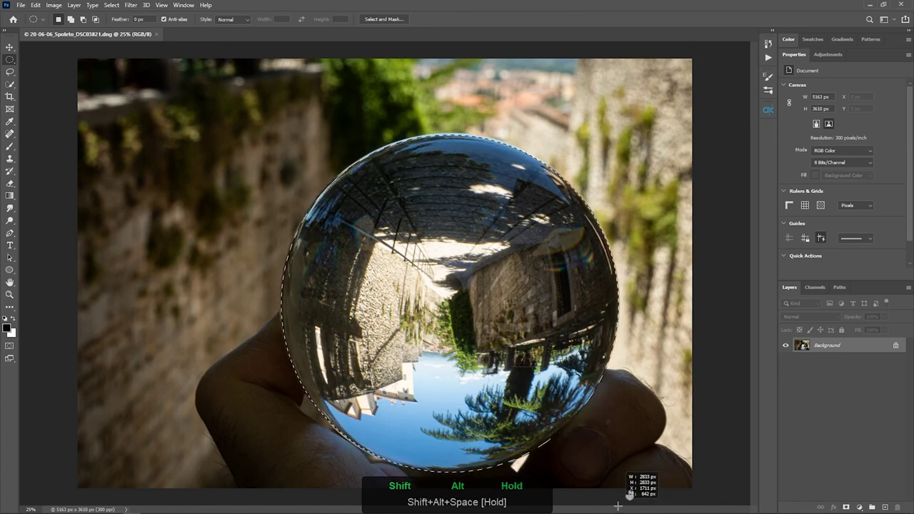
left_click_drag(617, 506, 614, 502)
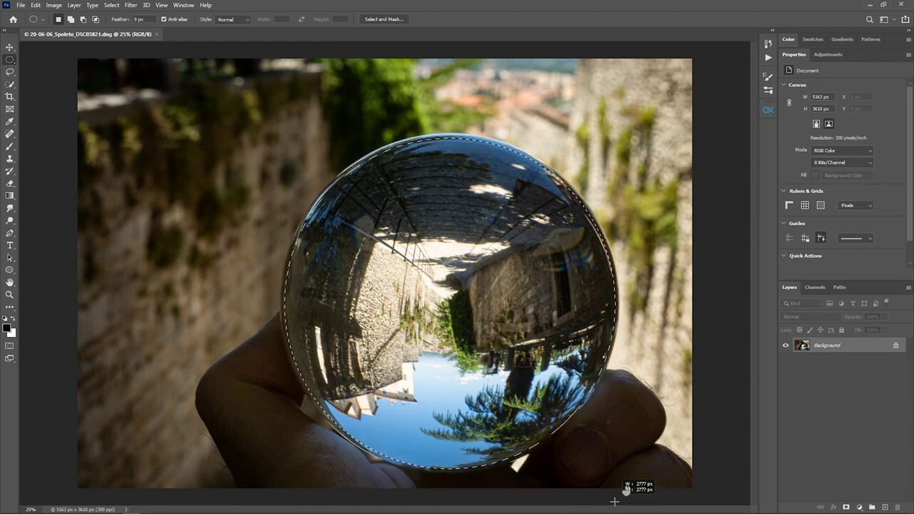
key("space")
left_click_drag(614, 502, 614, 504)
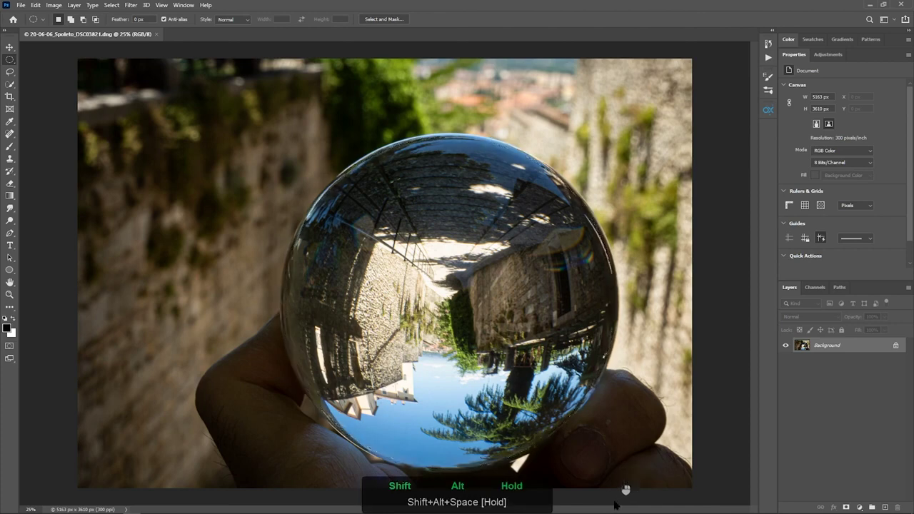
key("alt+space")
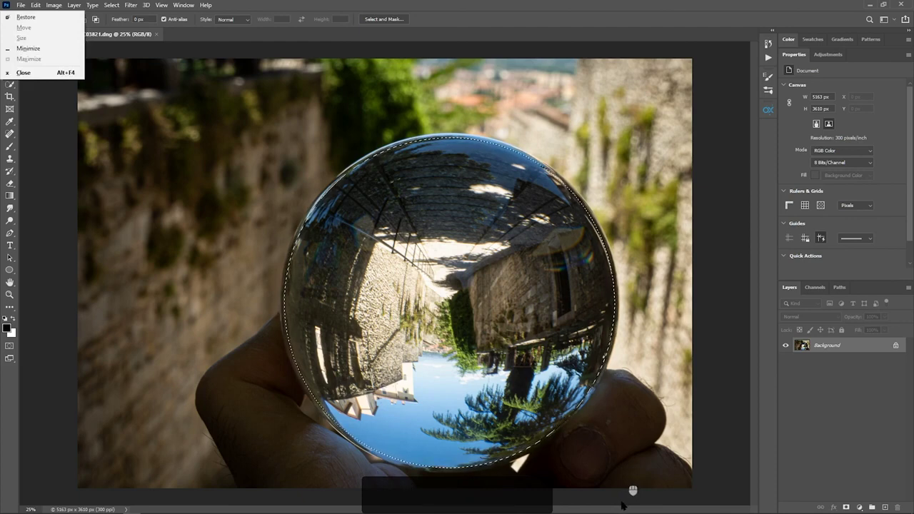
left_click(528, 5)
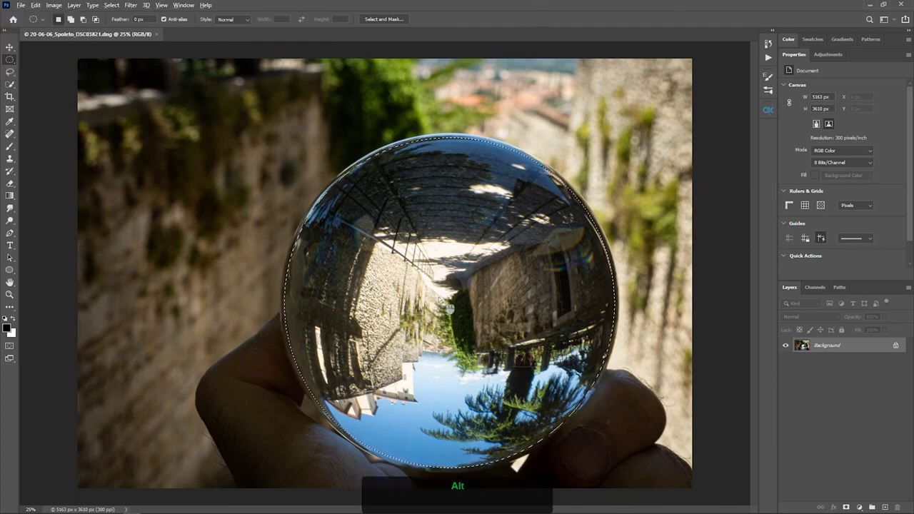
- Return to Photopea, align the circular selection with the glass ball and contract it by 15 px
key("alt+Tab")
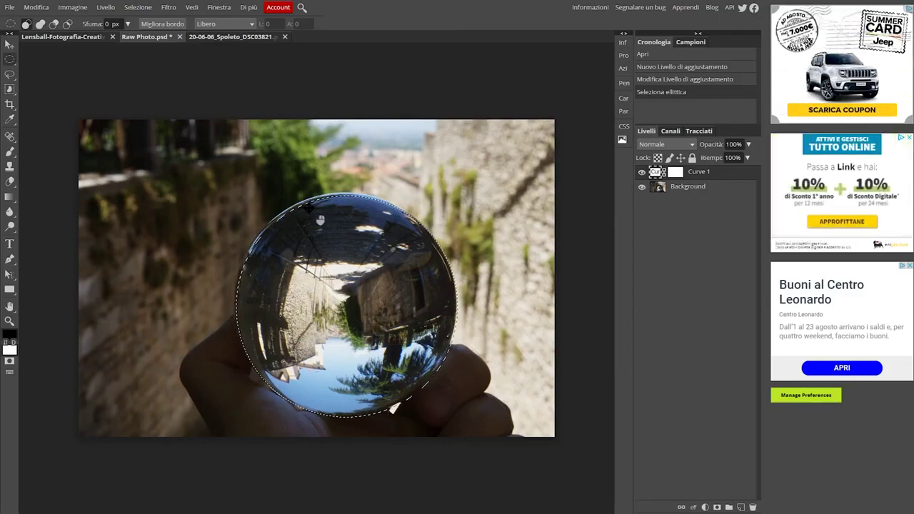
left_click_drag(320, 220, 319, 218)
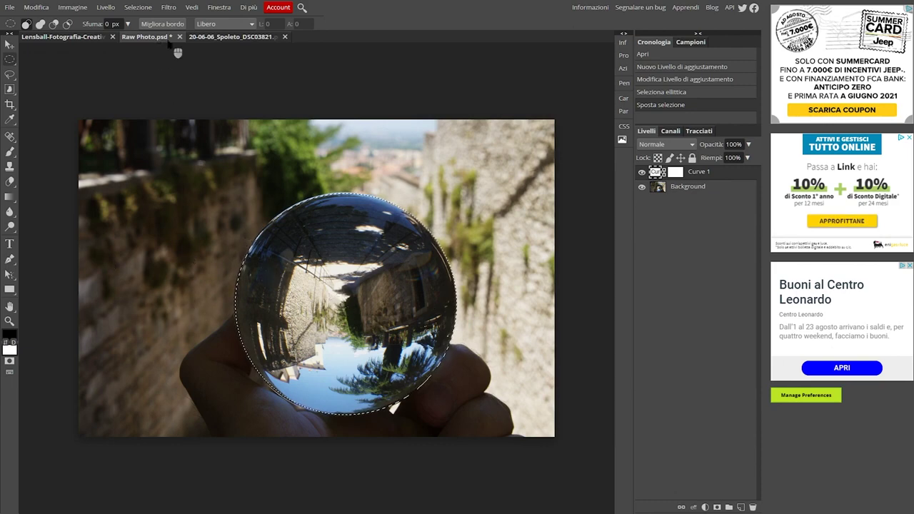
left_click(149, 12)
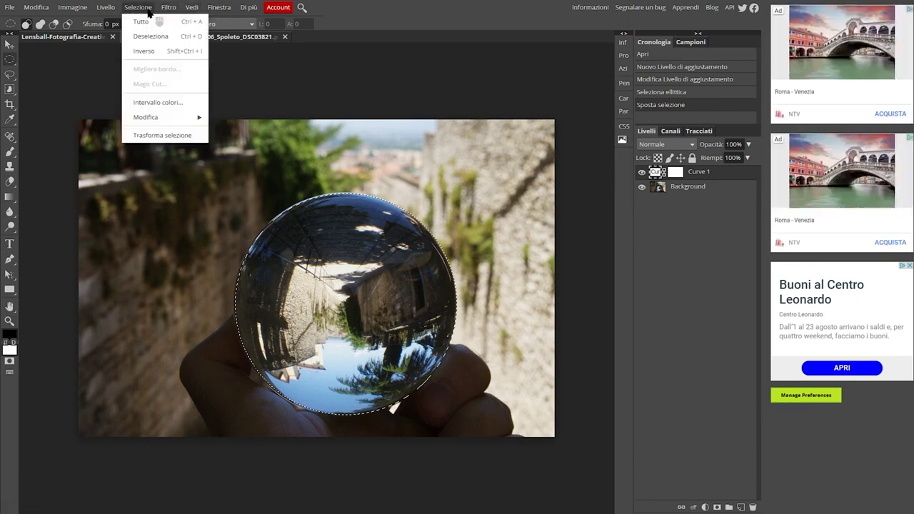
mouse_move(159, 126)
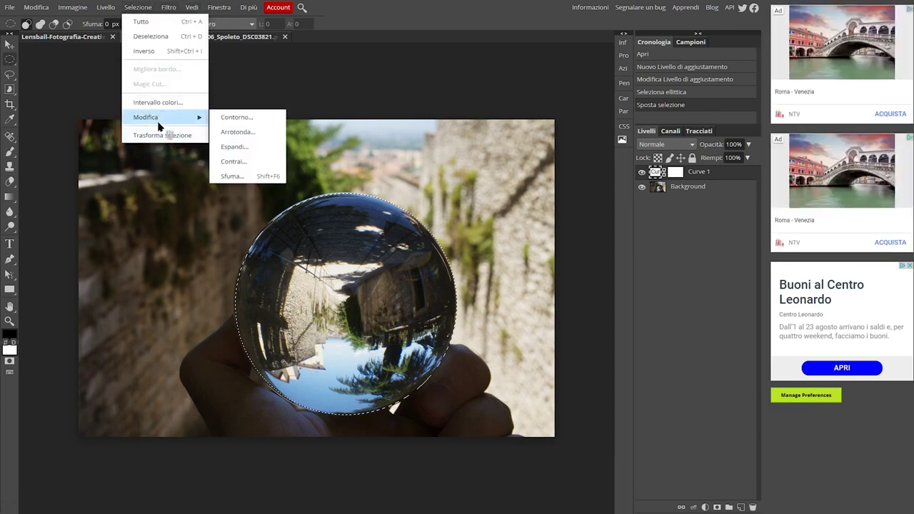
left_click(233, 162)
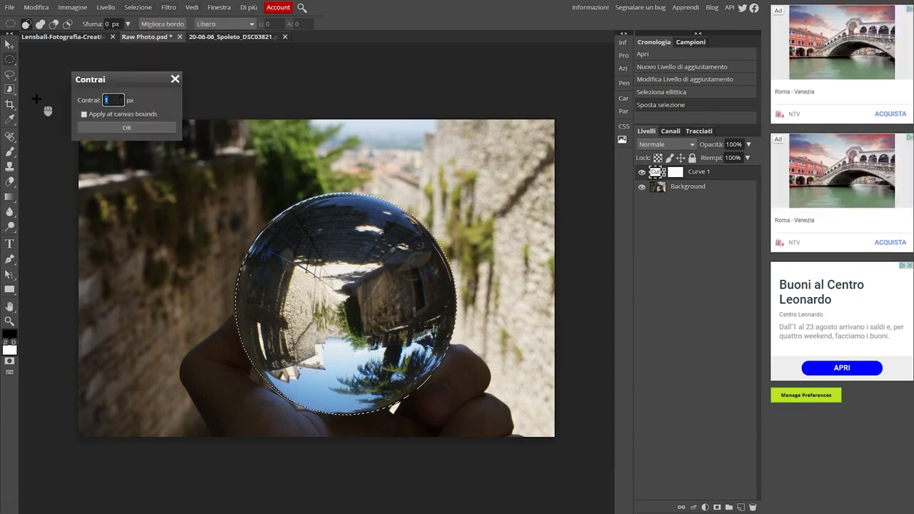
type("1")
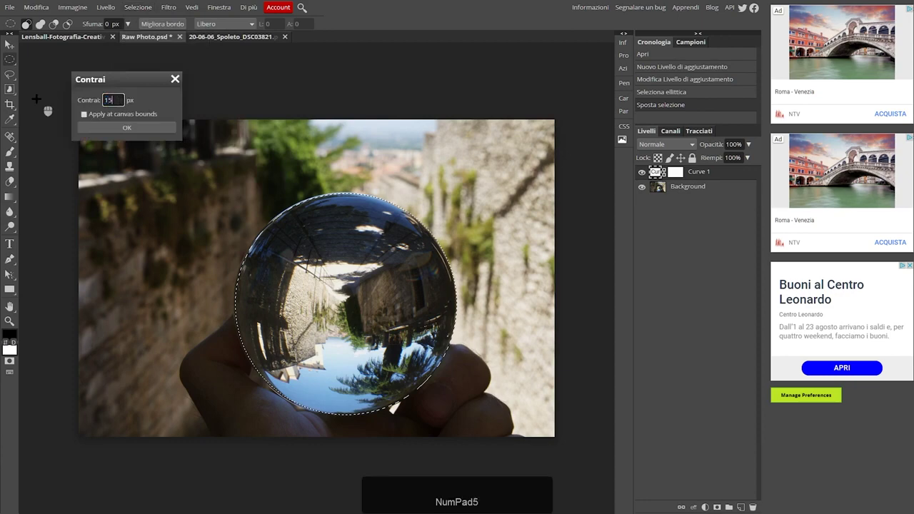
left_click(121, 128)
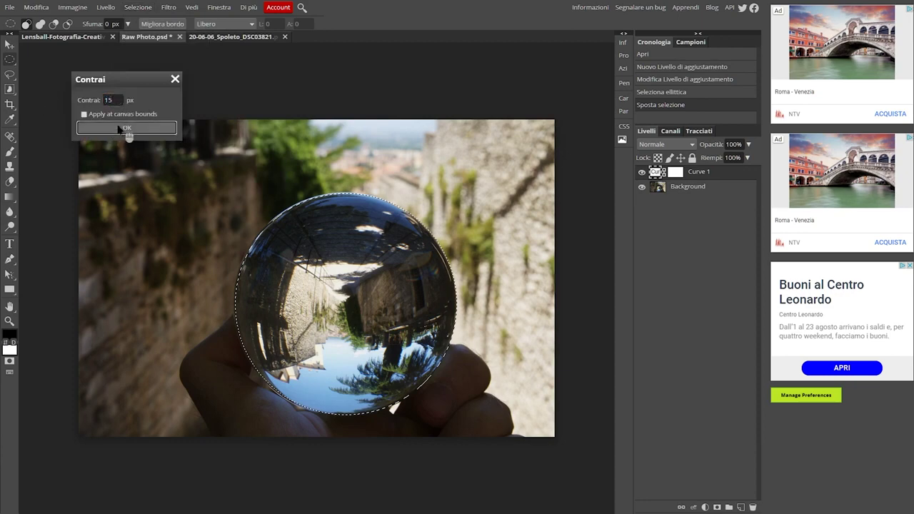
left_click_drag(351, 293, 351, 294)
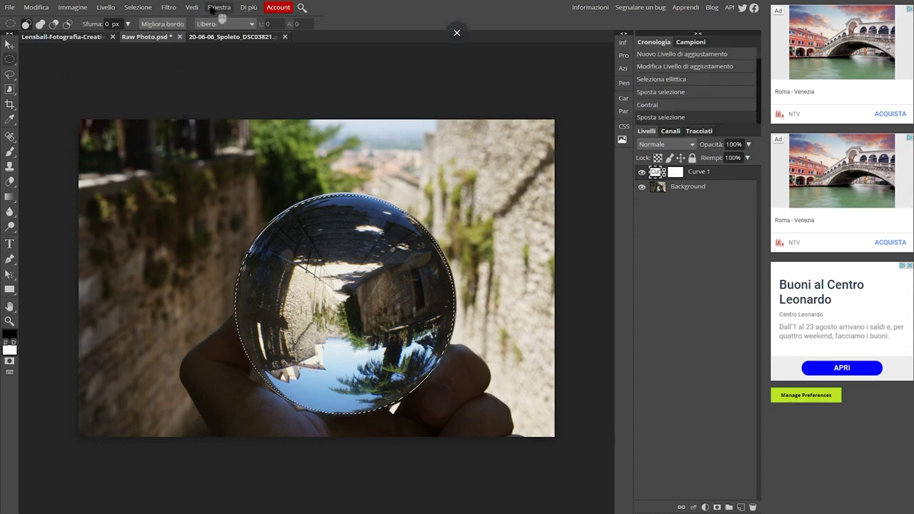
- Contract the glass ball selection by another 15 px
left_click(137, 7)
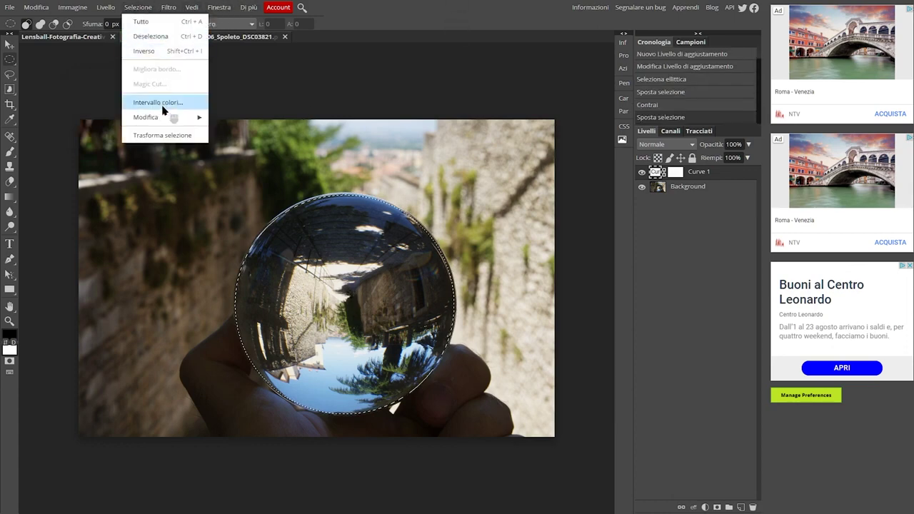
mouse_move(163, 119)
left_click(234, 162)
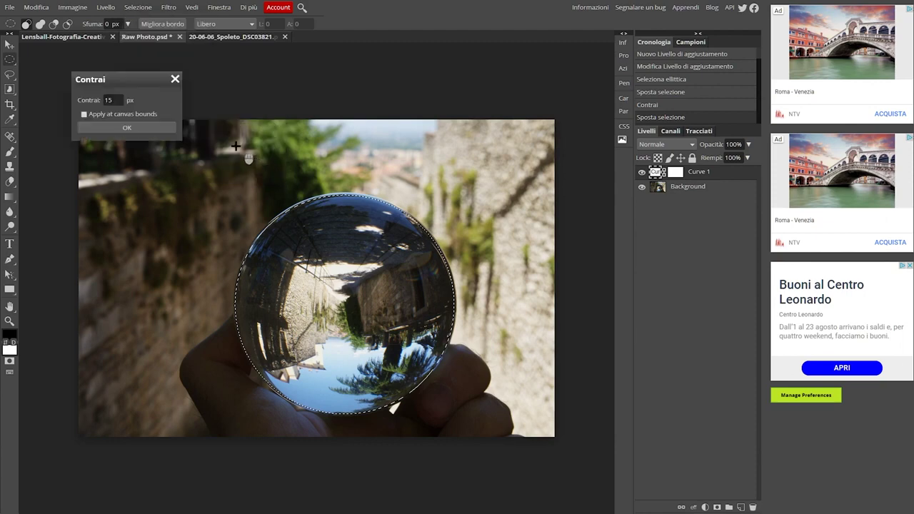
left_click(127, 128)
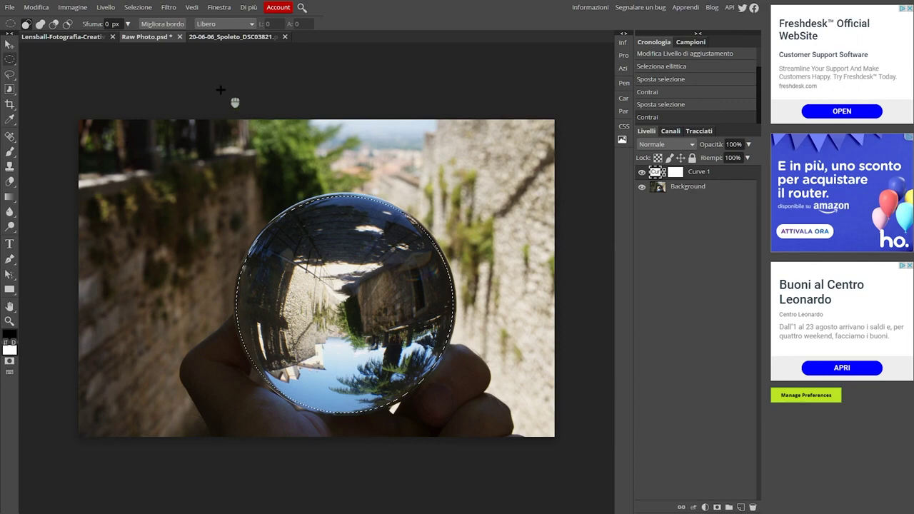
- Feather the glass ball selection by 20 px
left_click(138, 9)
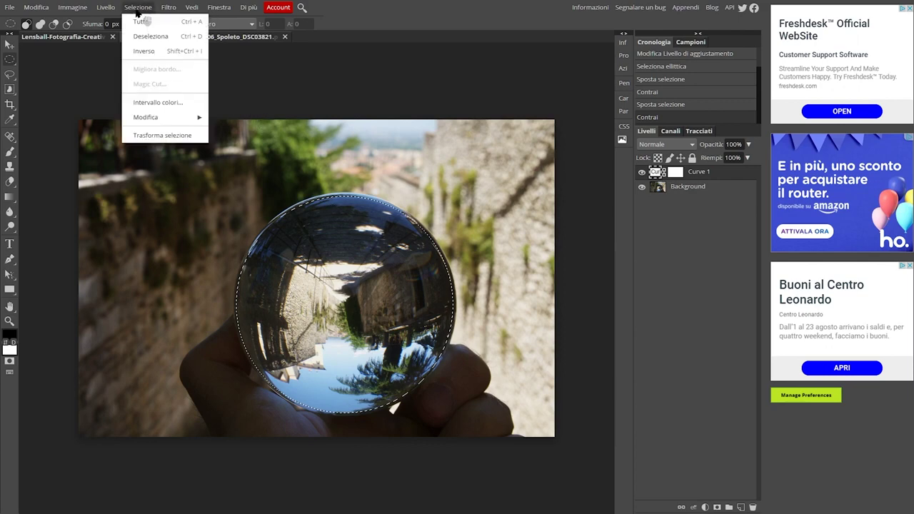
mouse_move(162, 125)
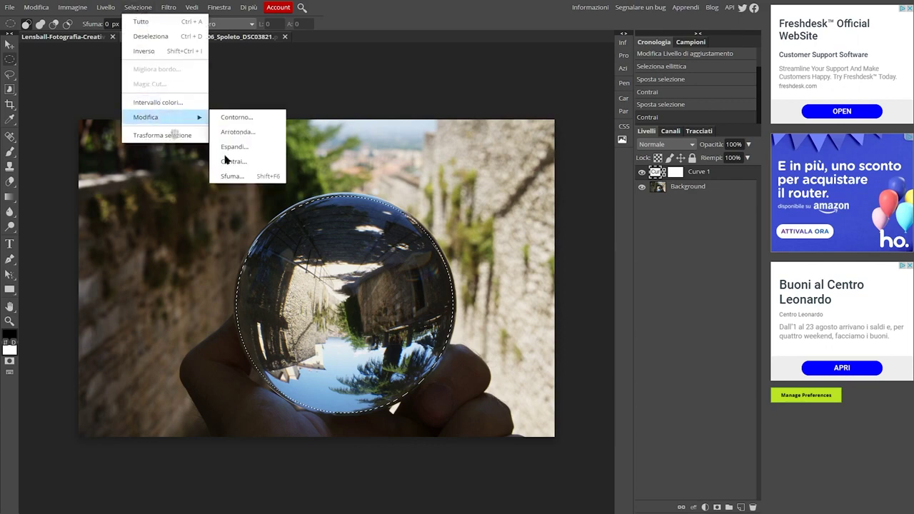
left_click(256, 177)
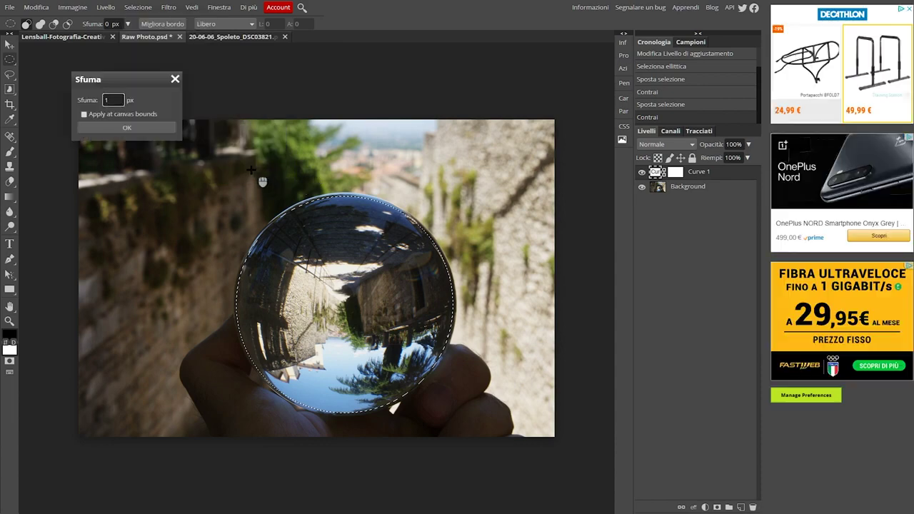
type("20")
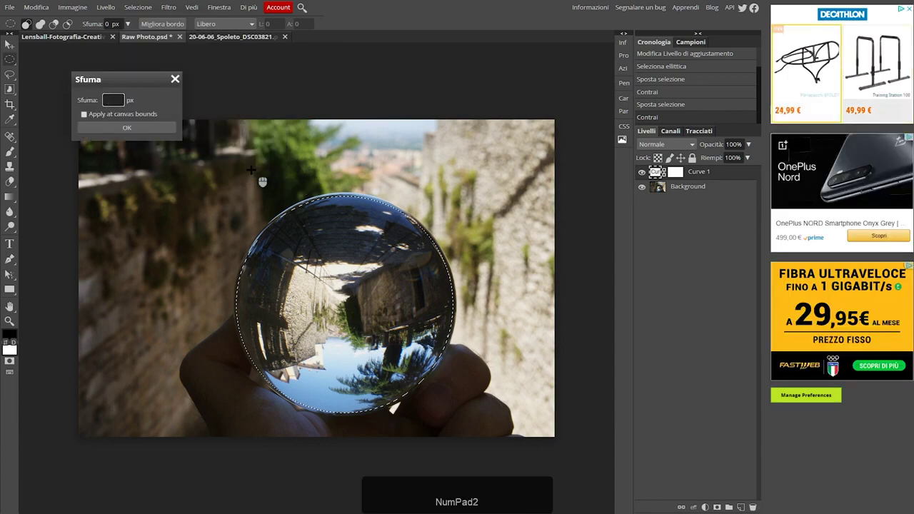
left_click(126, 127)
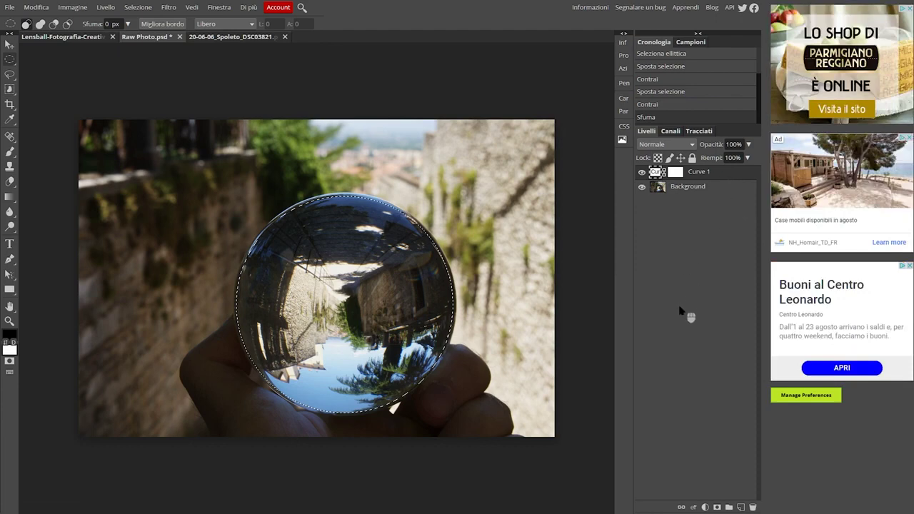
- Copy the merged content of the ball selection, paste it as a new layer, and check the cutout with the Background layer temporarily hidden
key("ctrl")
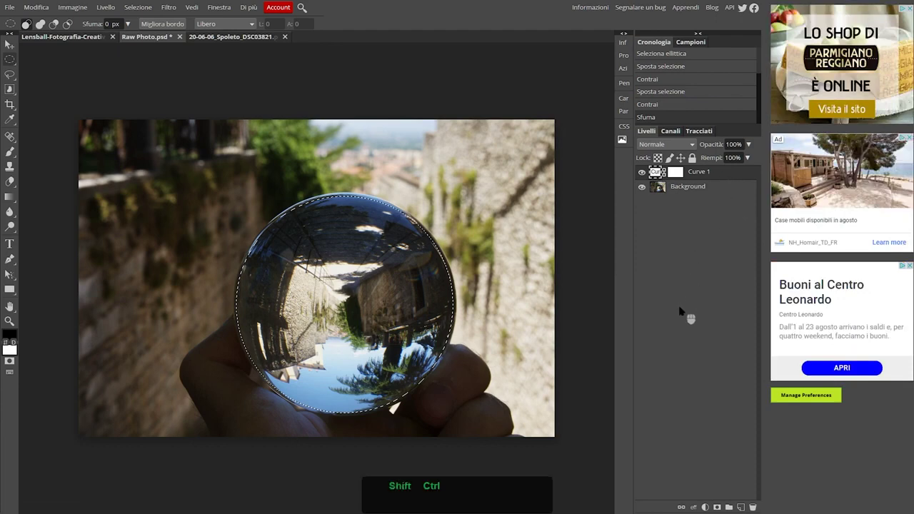
key("ctrl+shift+c")
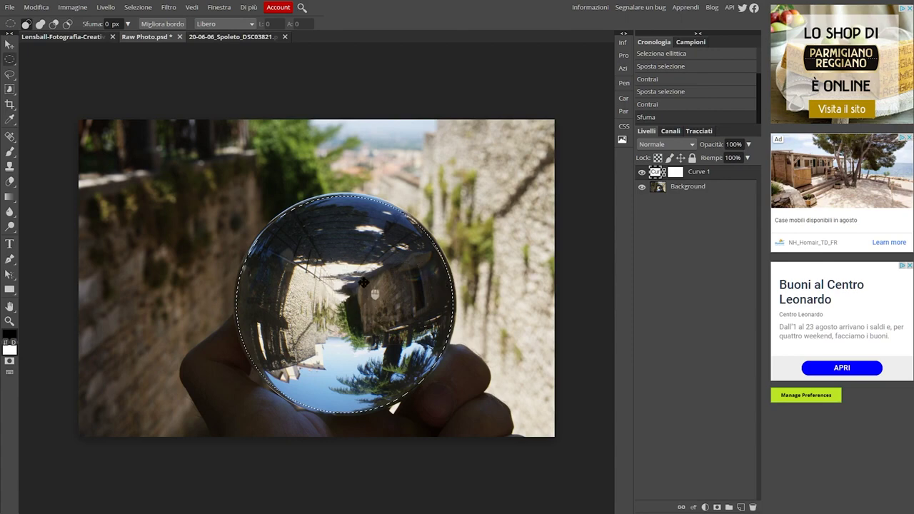
key("ctrl")
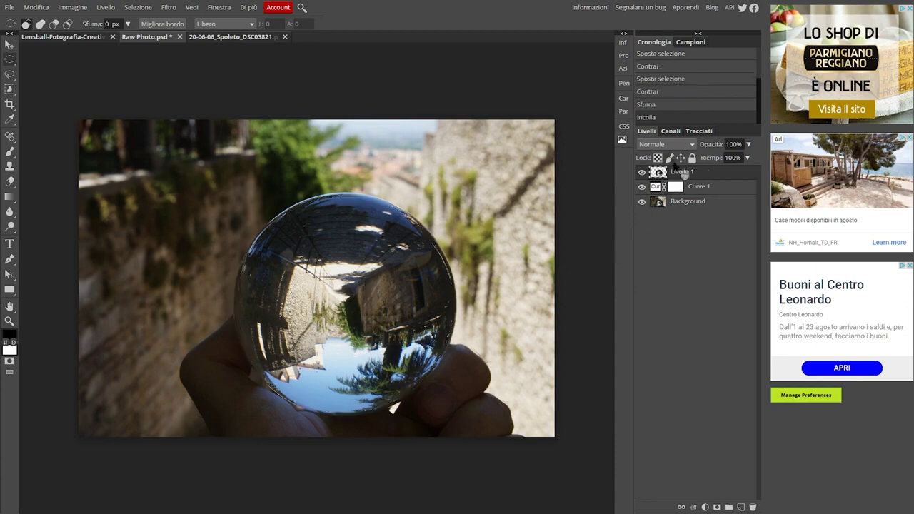
left_click(641, 203)
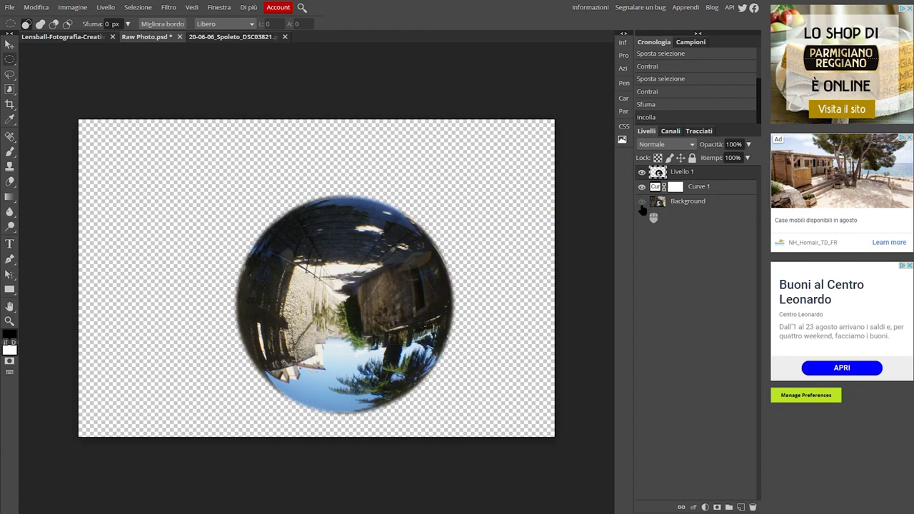
left_click(641, 204)
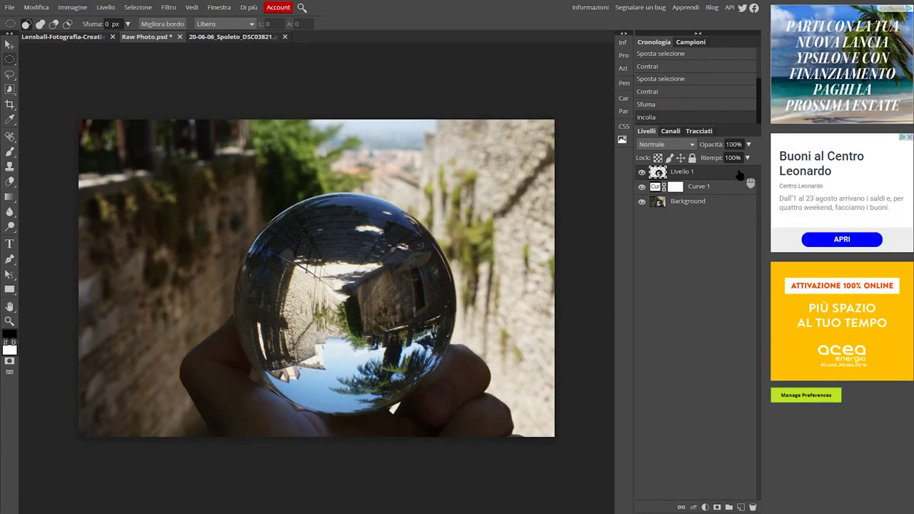
- Rotate the pasted glass ball layer by 180° with Free Transform
key("ctrl+t")
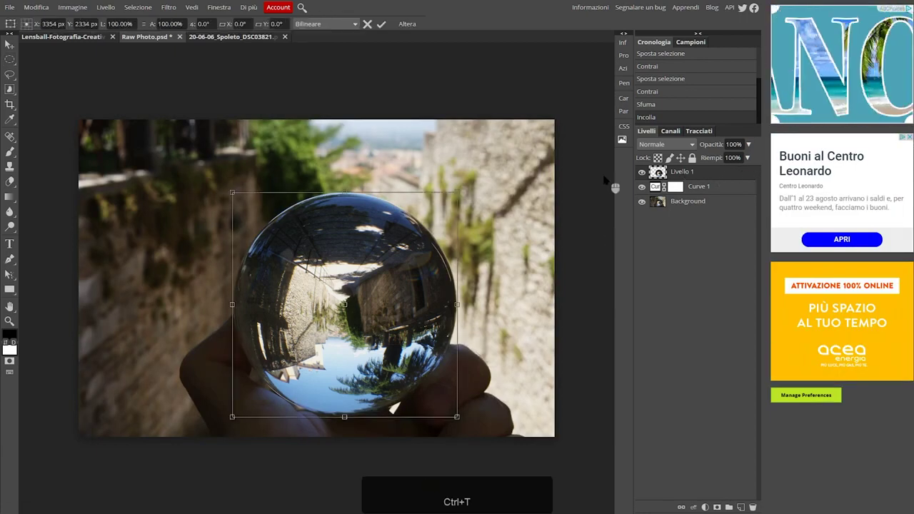
left_click(35, 7)
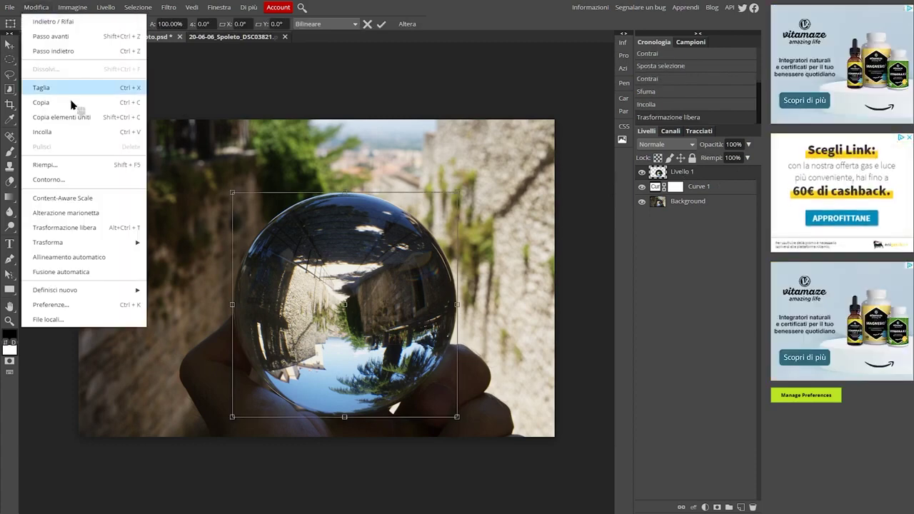
left_click(93, 229)
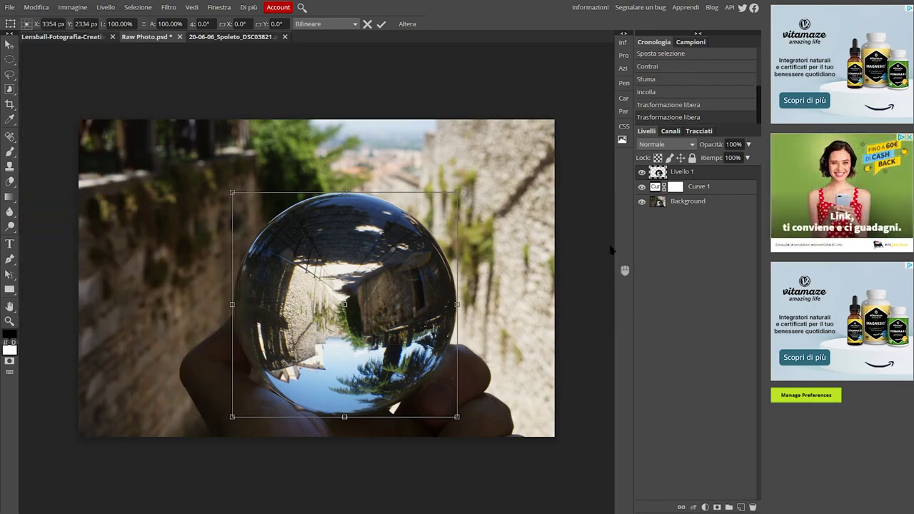
key("shift")
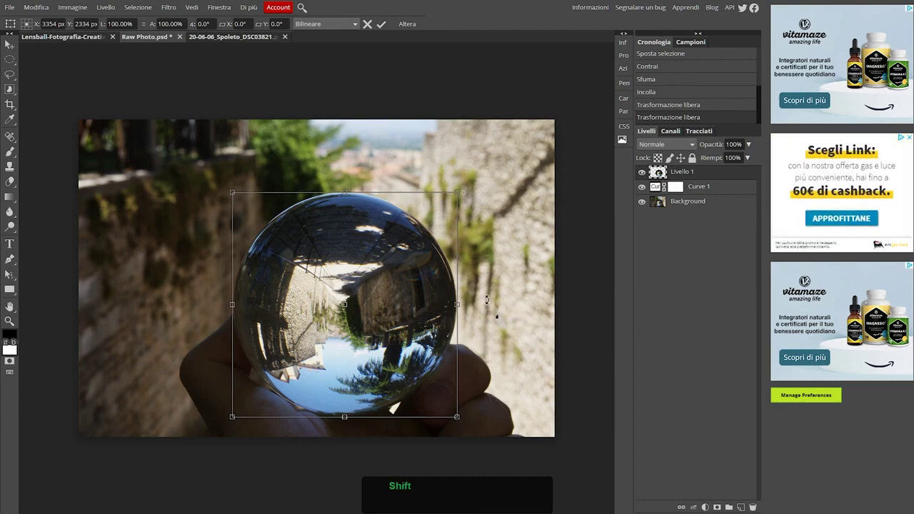
left_click_drag(486, 300, 131, 305)
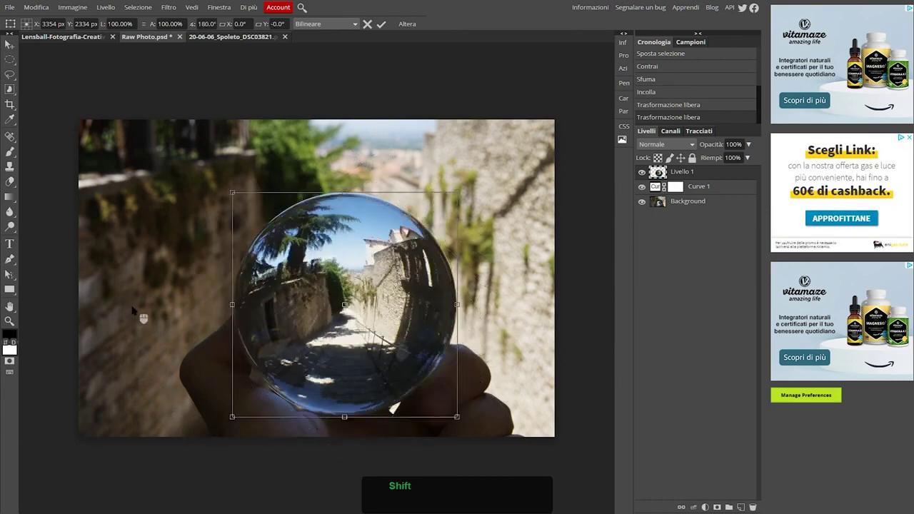
key("Return")
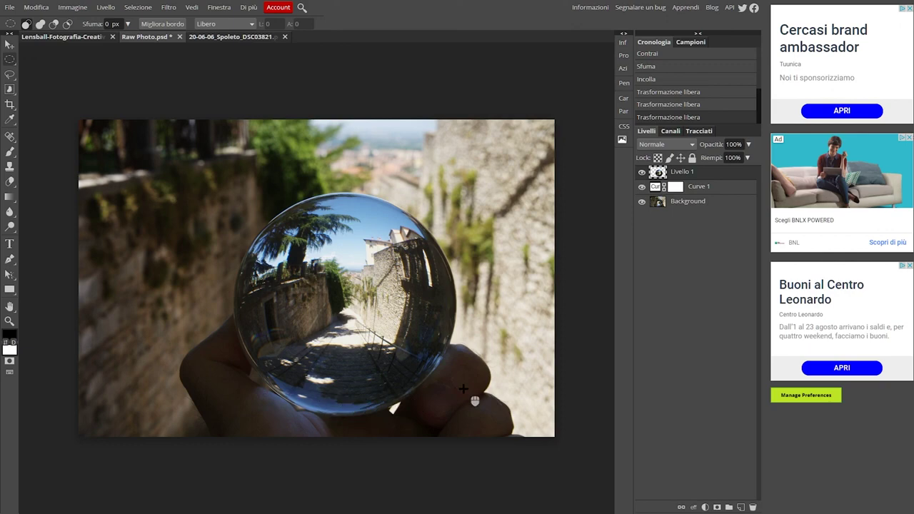
key("ctrl")
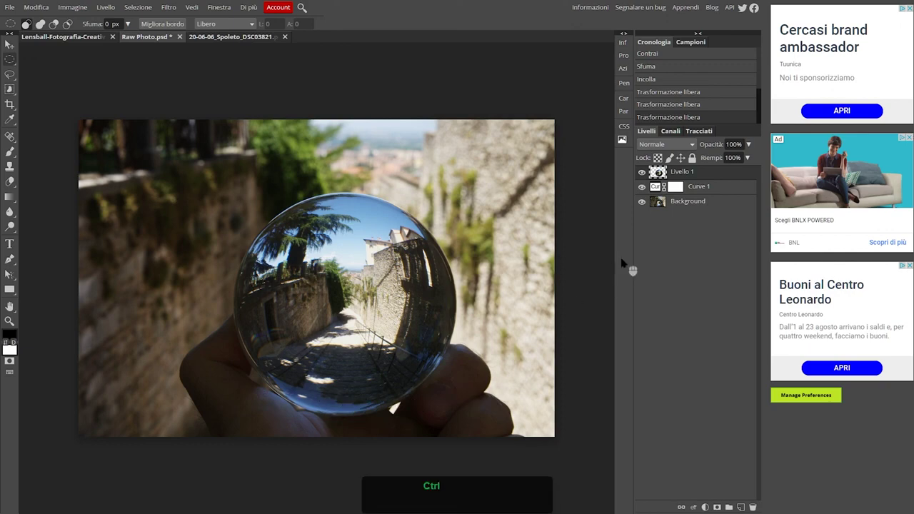
key("ctrl+t")
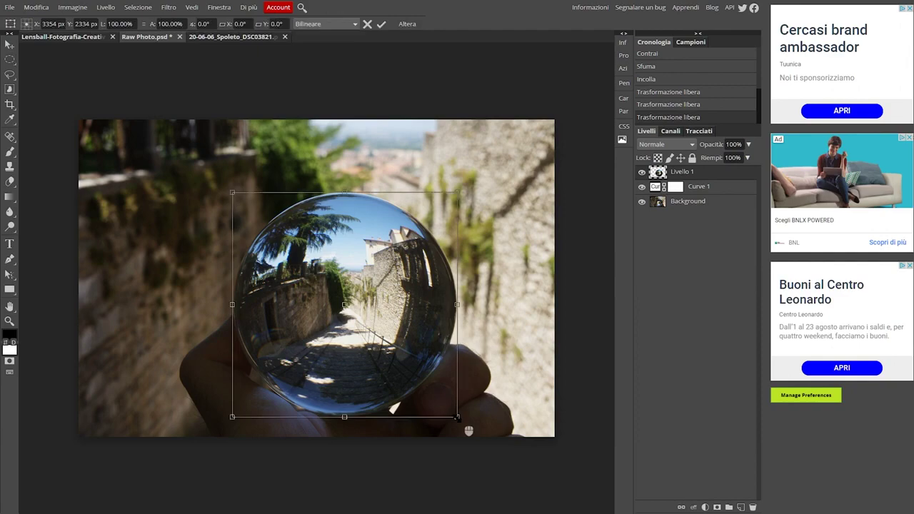
left_click_drag(458, 417, 450, 395)
key("ctrl")
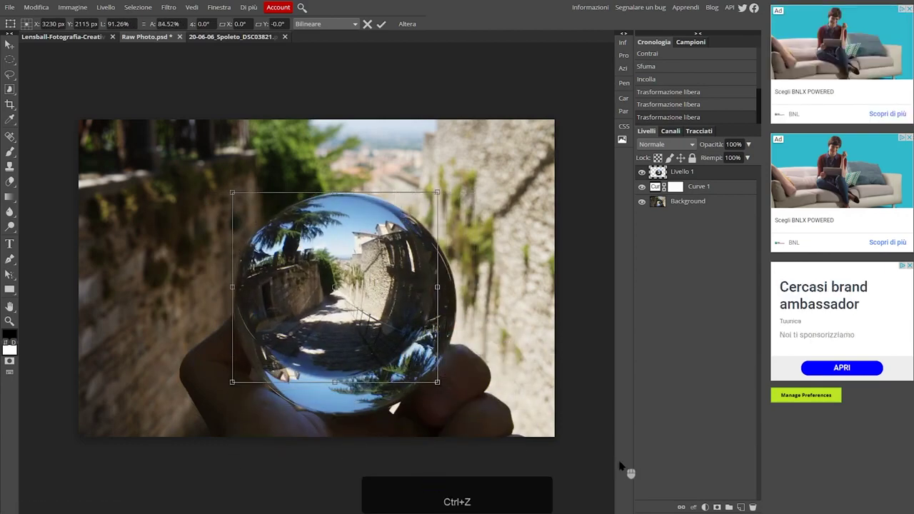
key("ctrl+z")
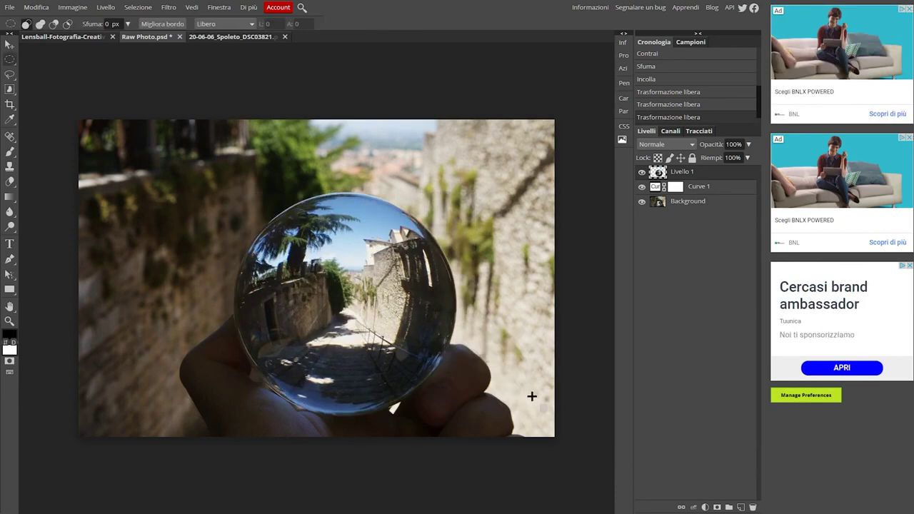
- Scale the rotated ball layer proportionally to about 100.78% and nudge it to X 3362 px, Y 2344 px to cover the original ball
key("ctrl")
key("ctrl+t")
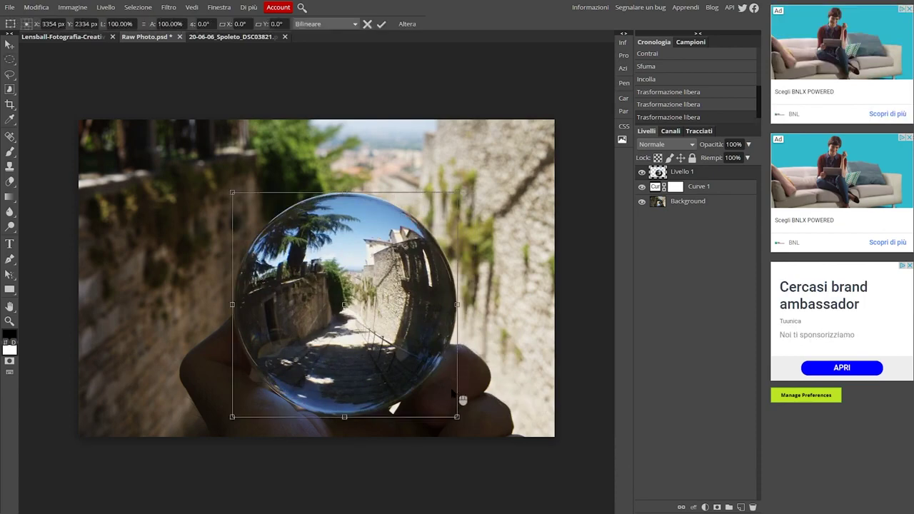
key("shift")
left_click_drag(458, 417, 470, 430)
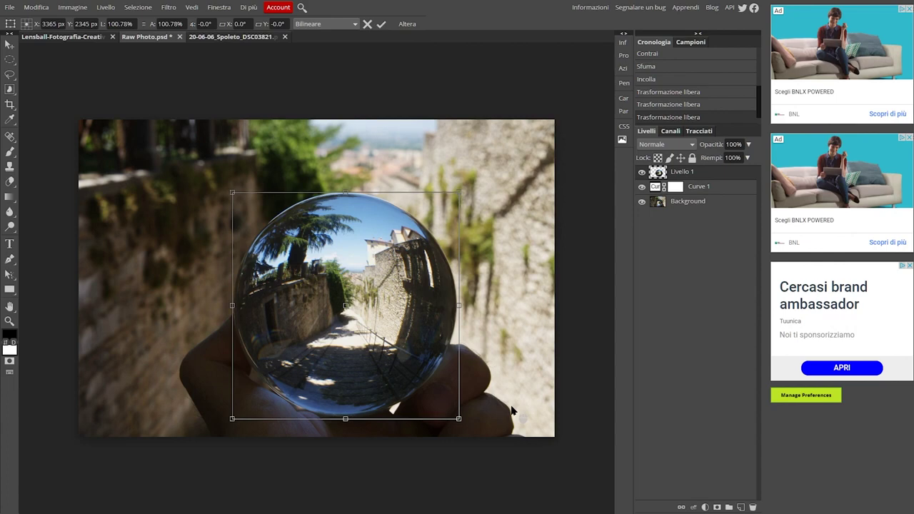
key("Left")
key("Left")
key("Left")
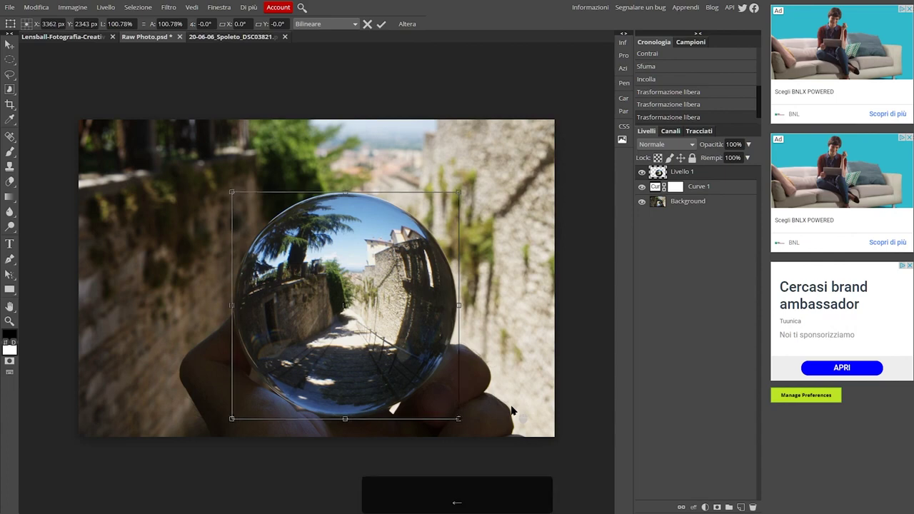
key("Down")
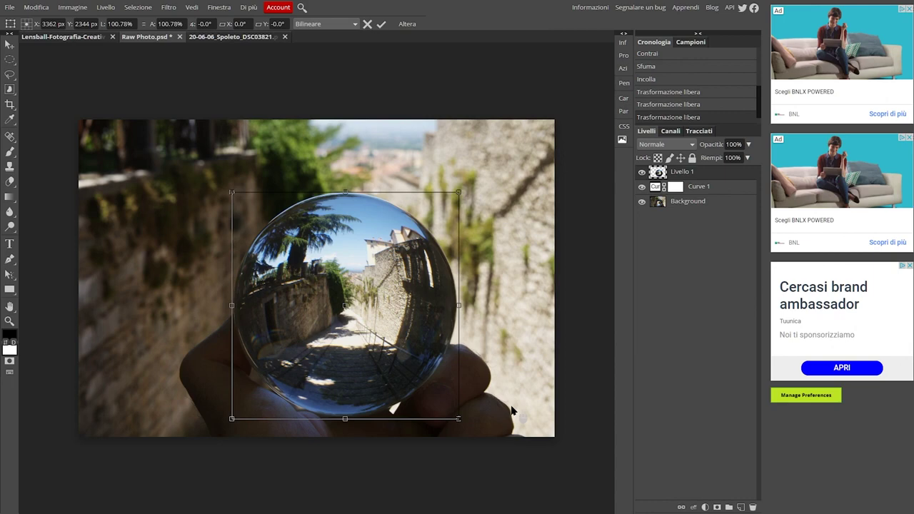
key("Return")
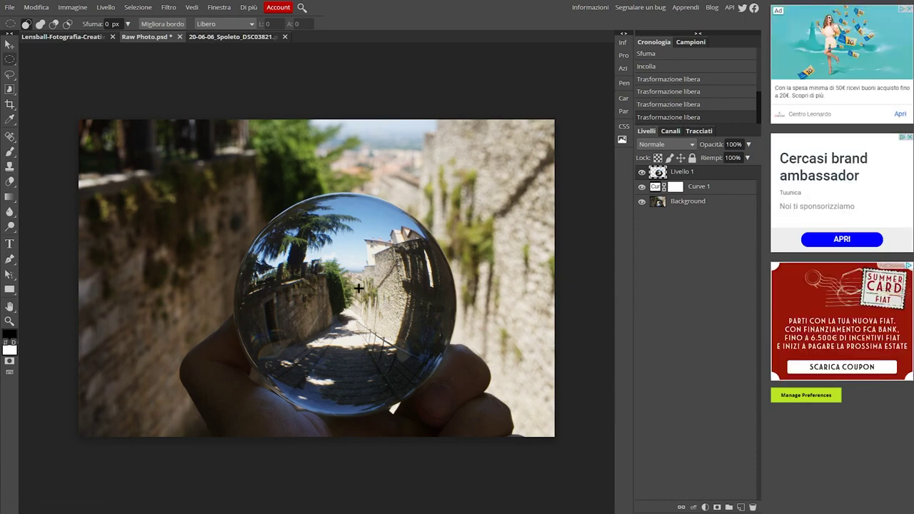
- Check the finished Lensball image for reference and add a Photo Filter adjustment layer above Curve 1 in Raw Photo.psd
left_click(80, 37)
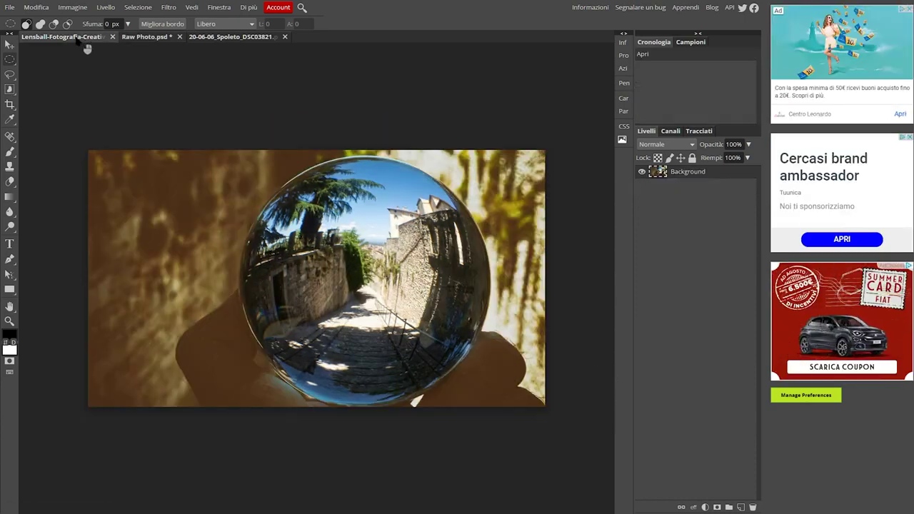
left_click(161, 39)
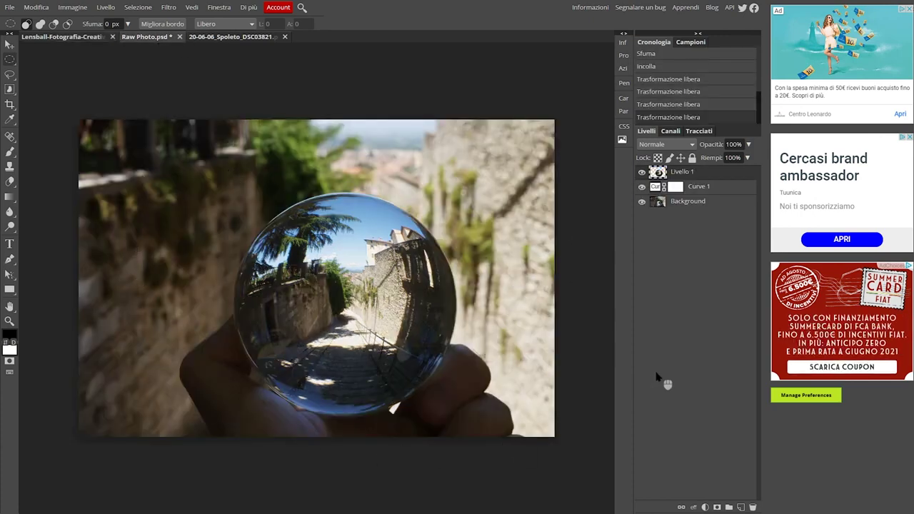
left_click(726, 189)
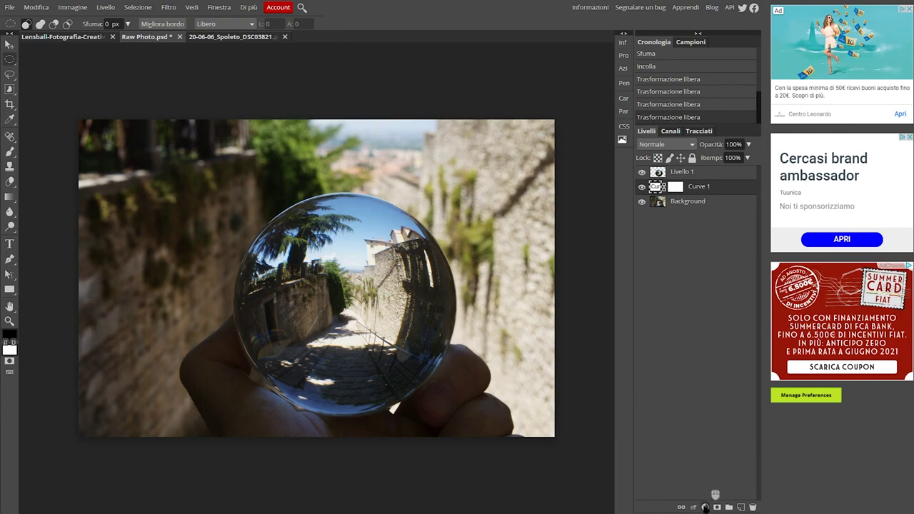
left_click(705, 507)
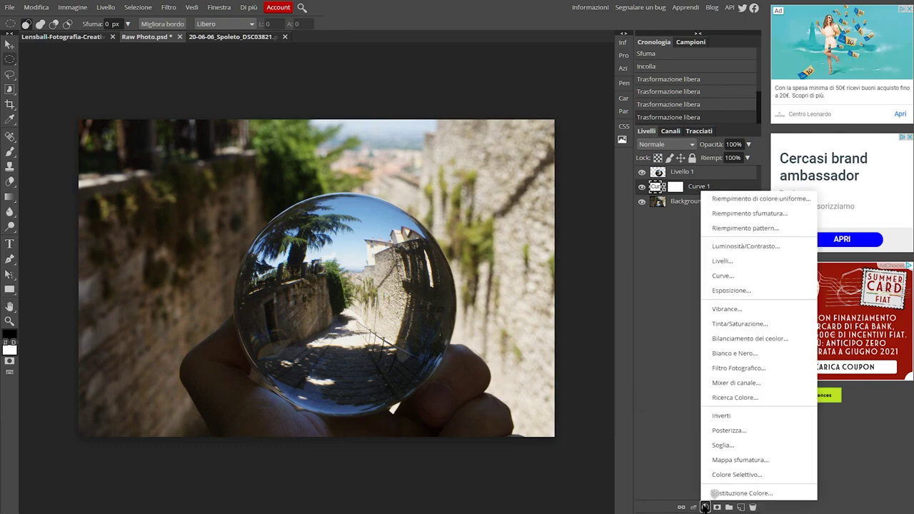
left_click(718, 372)
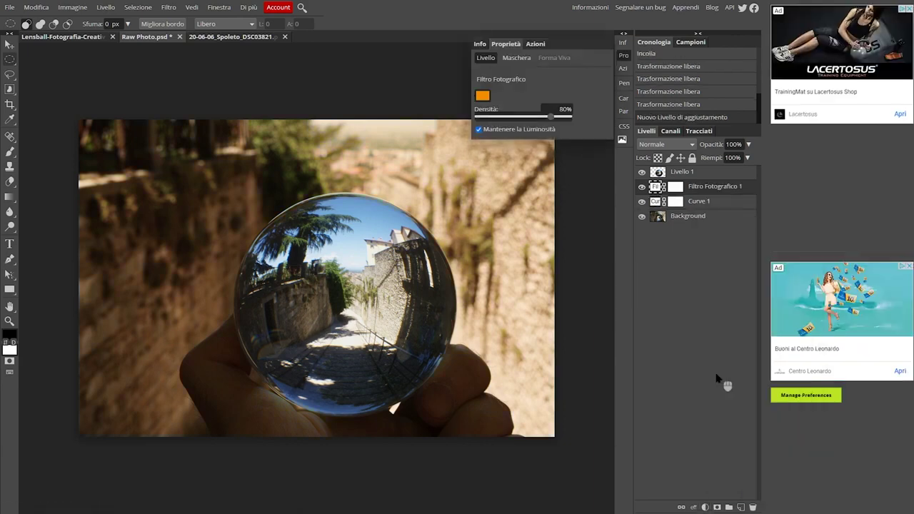
- Change the Photo Filter colour to a darker orange and its density to 85%, comparing the look with the finished Lensball image
left_click(483, 96)
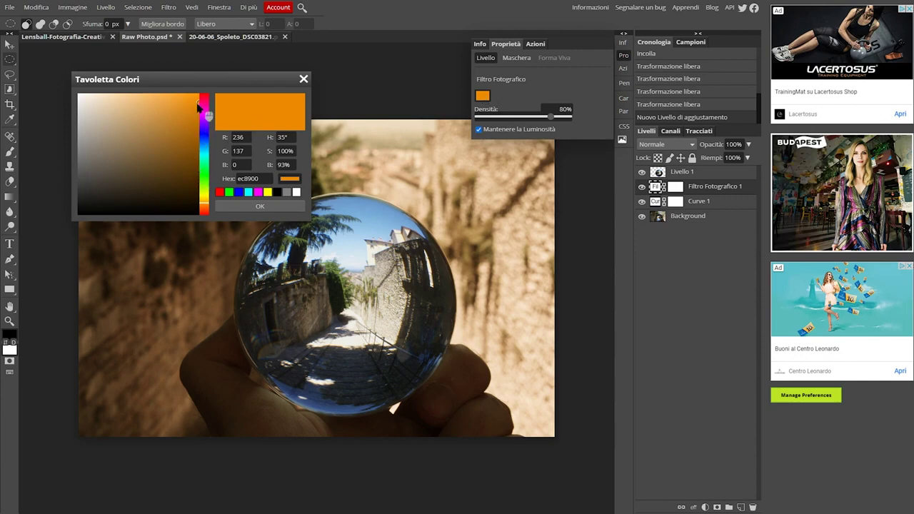
left_click(195, 125)
left_click_drag(195, 125, 196, 129)
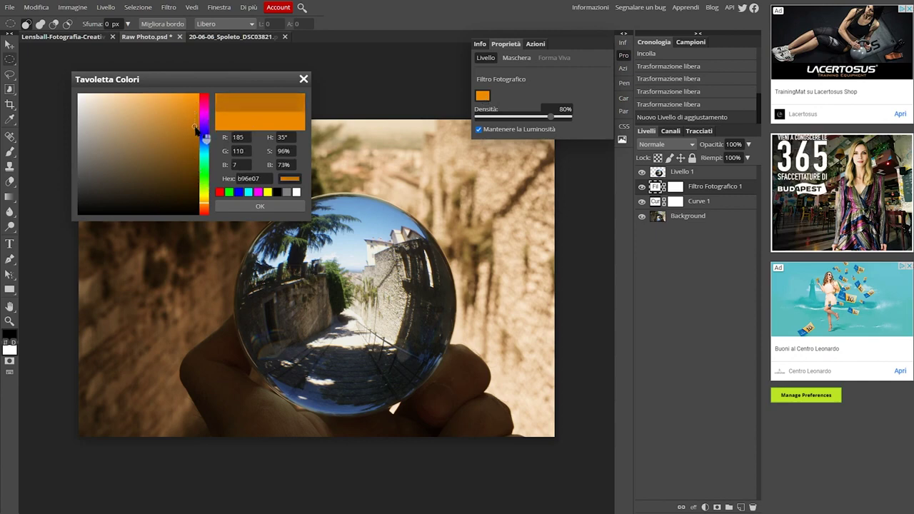
left_click(283, 207)
left_click_drag(551, 116, 559, 116)
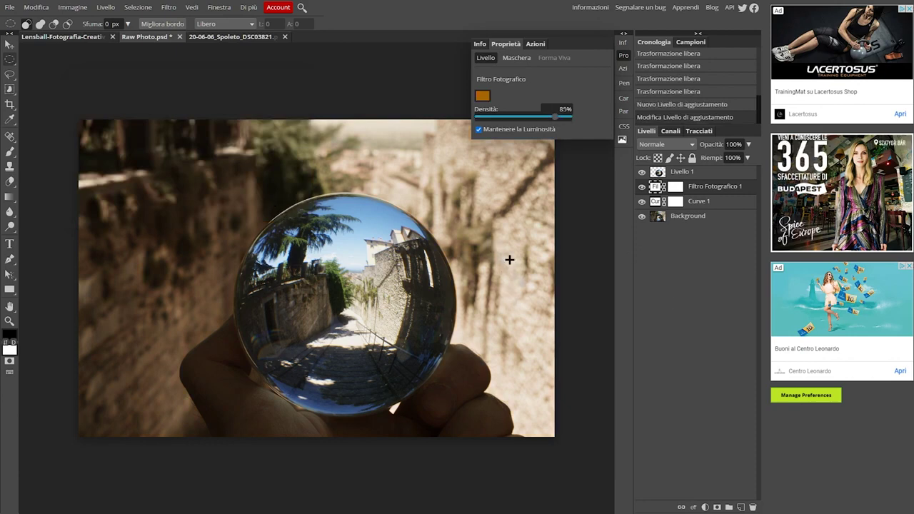
left_click(85, 37)
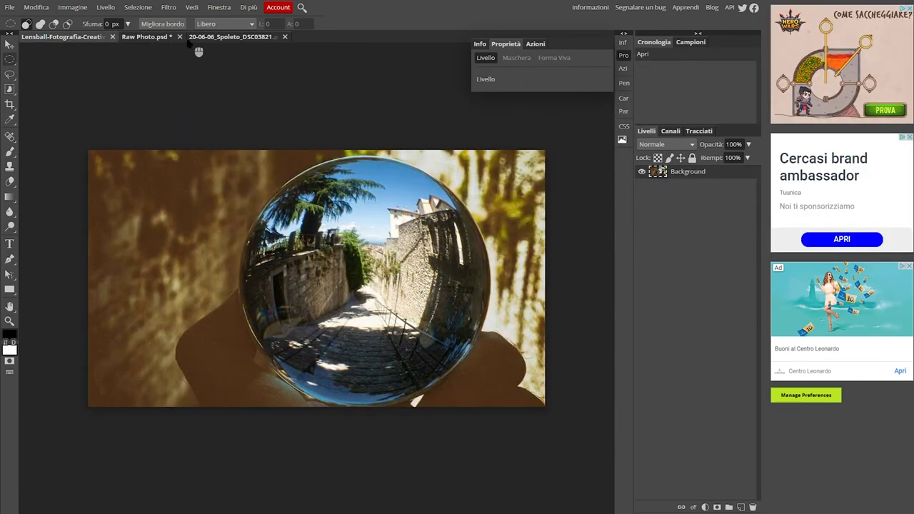
left_click(165, 38)
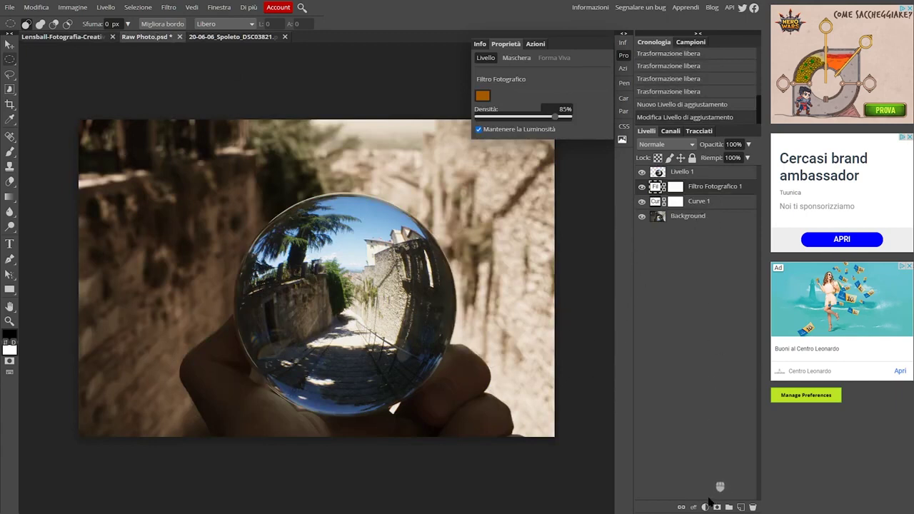
- Add a Curves adjustment layer above the Photo Filter, lifting the shadows and lowering the white point for a faded look
left_click(706, 507)
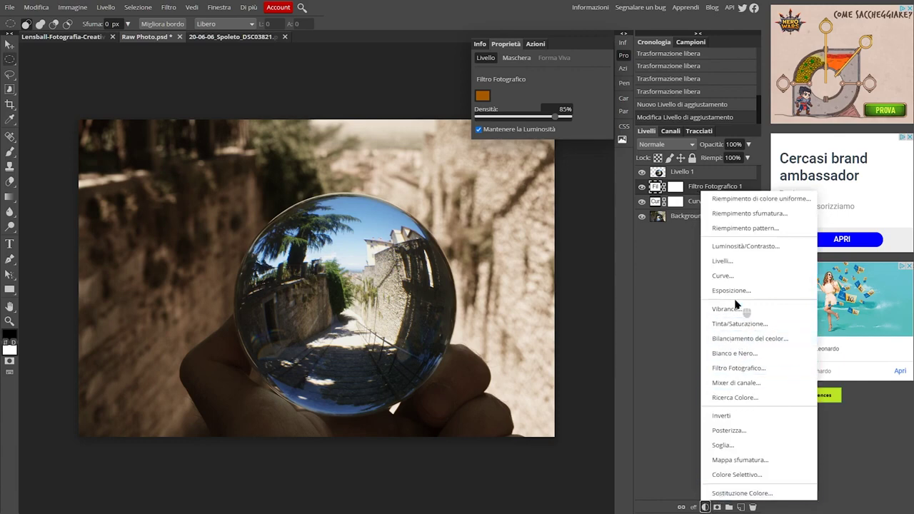
left_click(740, 276)
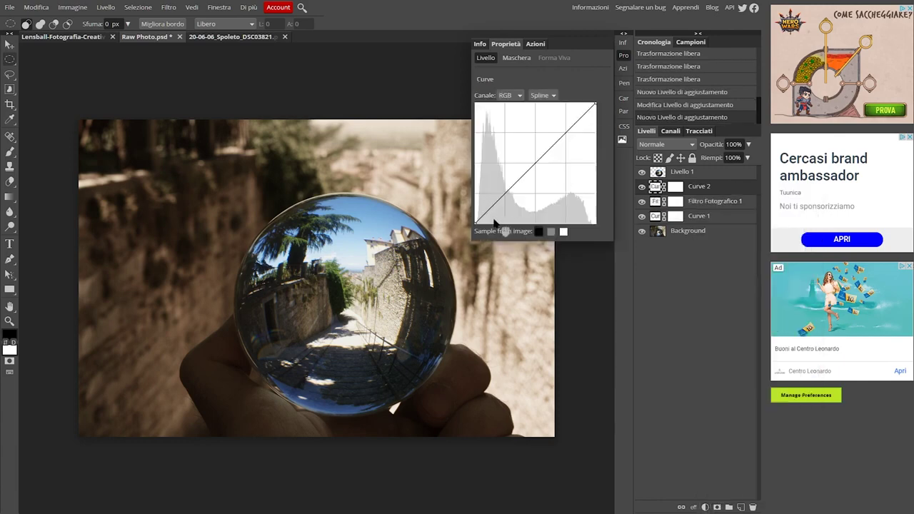
left_click_drag(478, 224, 499, 206)
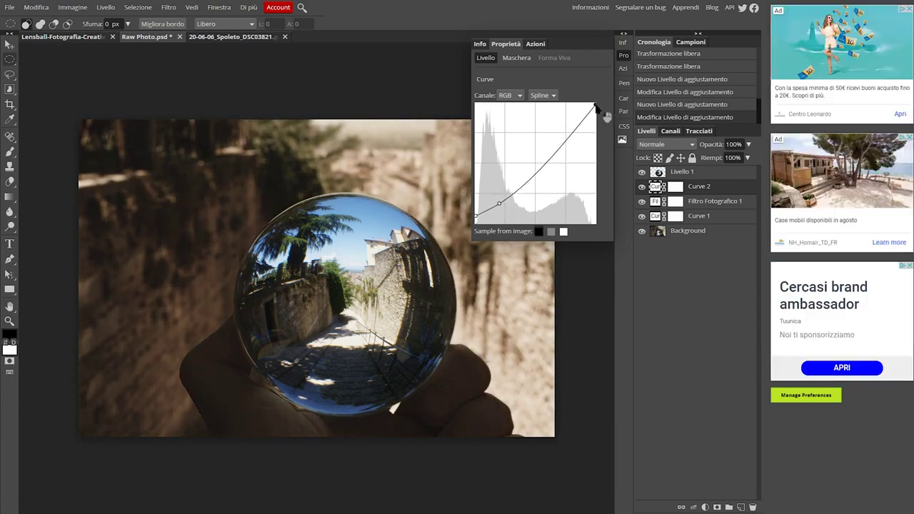
left_click_drag(596, 107, 594, 114)
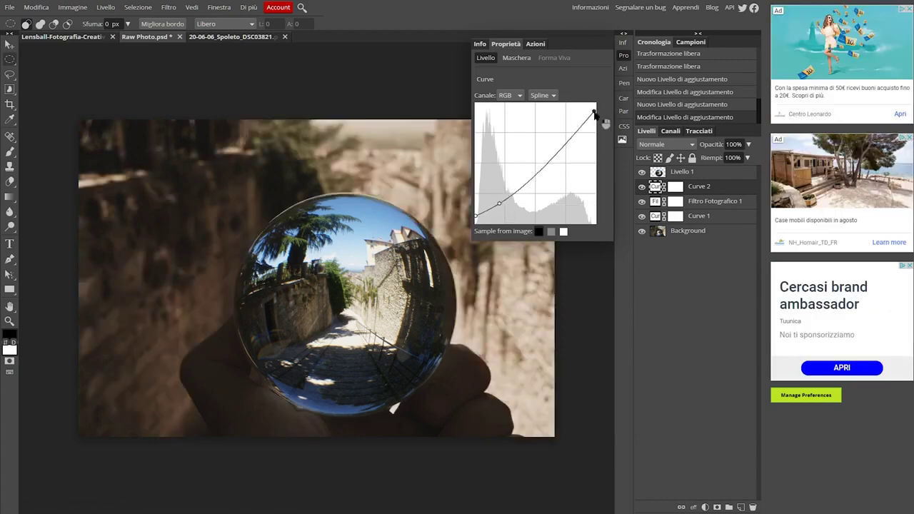
left_click_drag(499, 204, 500, 196)
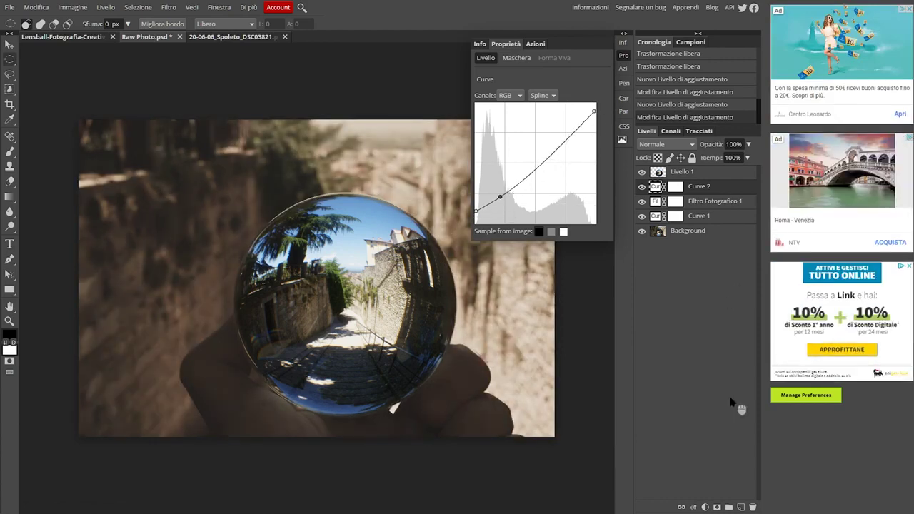
- Add a Vibrance adjustment layer above Curve 2 with vibrance raised to about 50 and saturation lowered to -10
left_click(705, 506)
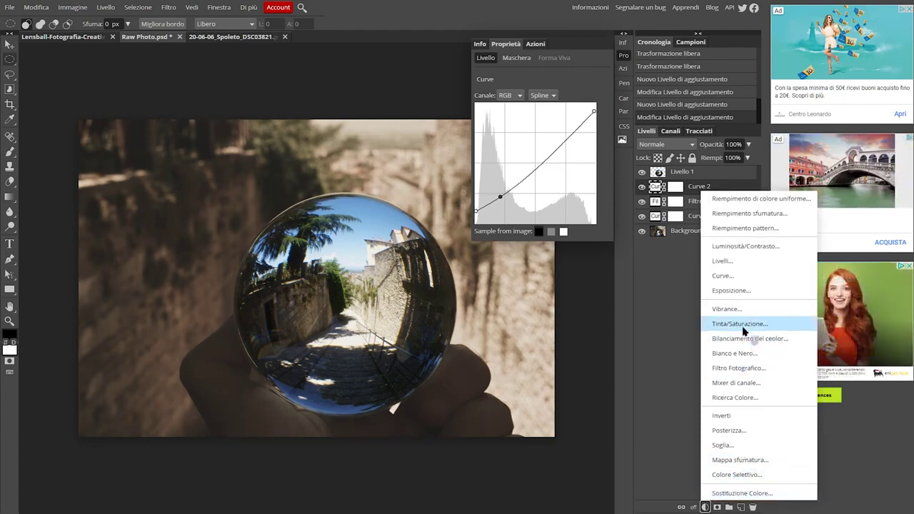
left_click(725, 309)
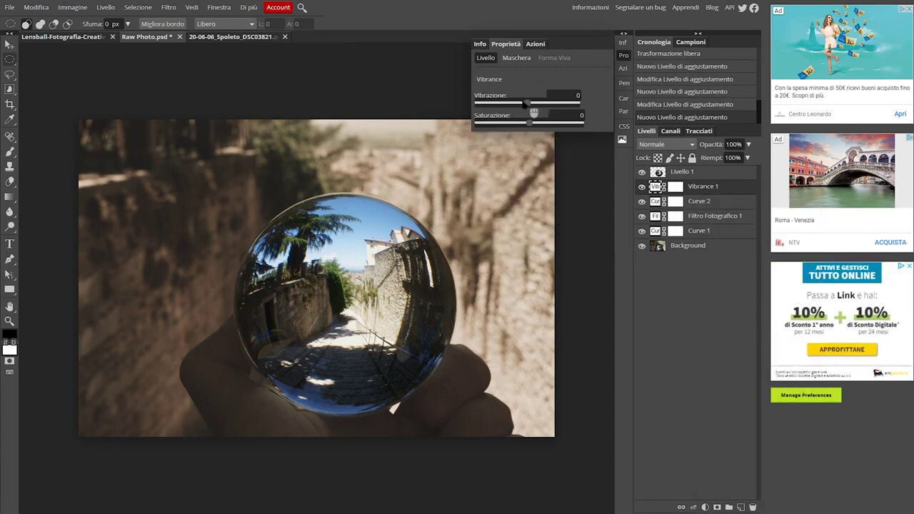
left_click_drag(541, 109, 563, 112)
left_click_drag(539, 130, 529, 133)
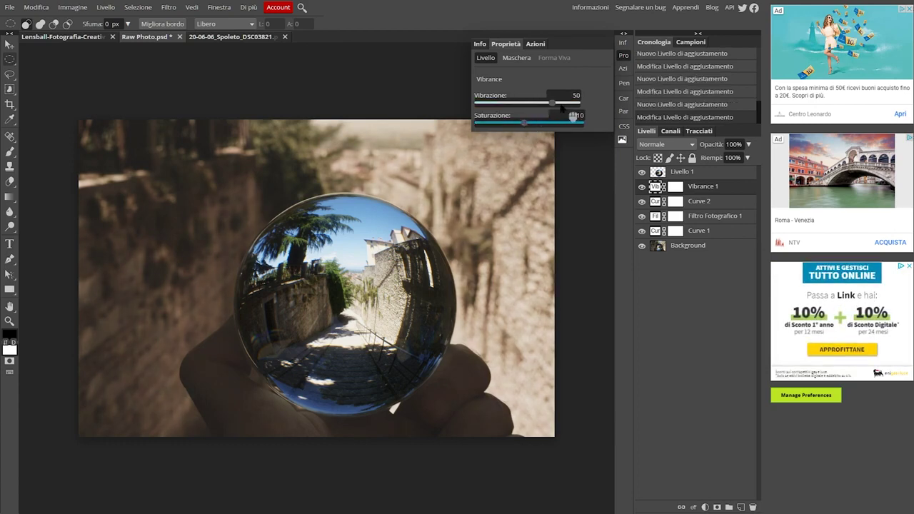
left_click_drag(561, 106, 565, 104)
left_click(624, 57)
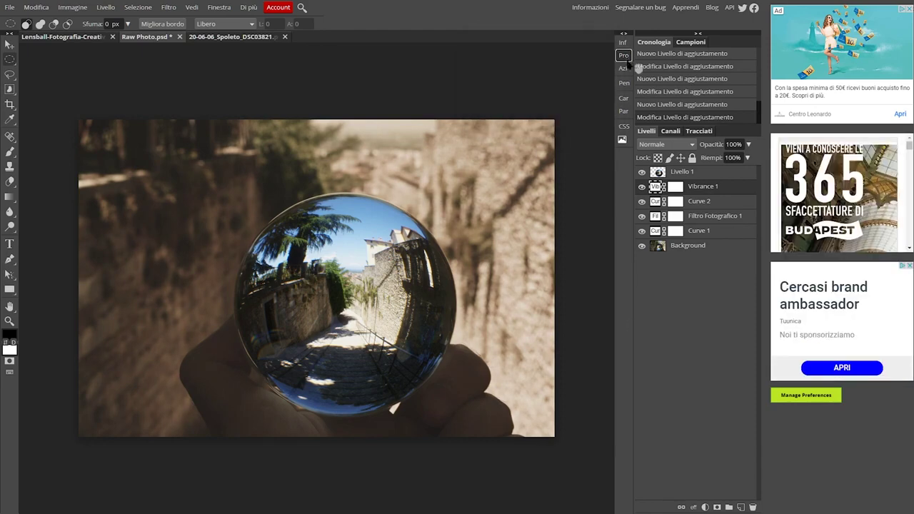
- Add a Curves adjustment layer above the glass ball layer Livello 1 and clip it to that layer
left_click(718, 175)
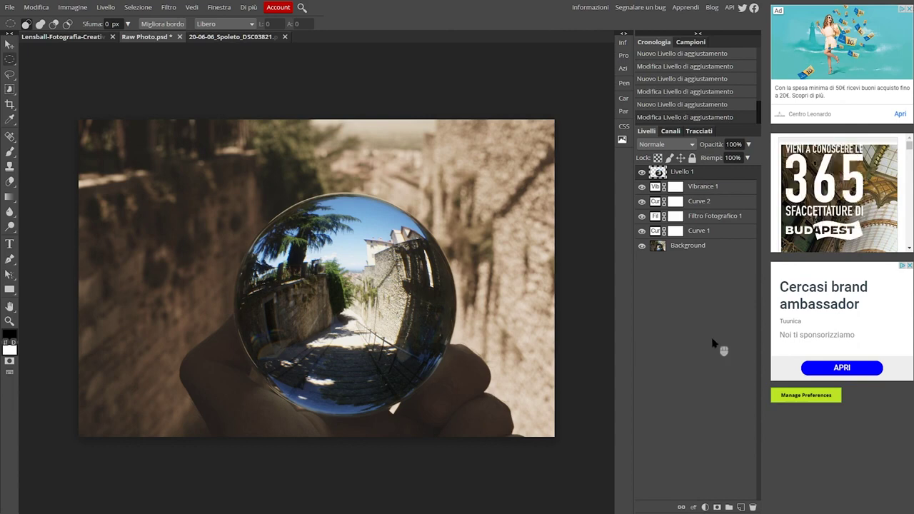
left_click(704, 507)
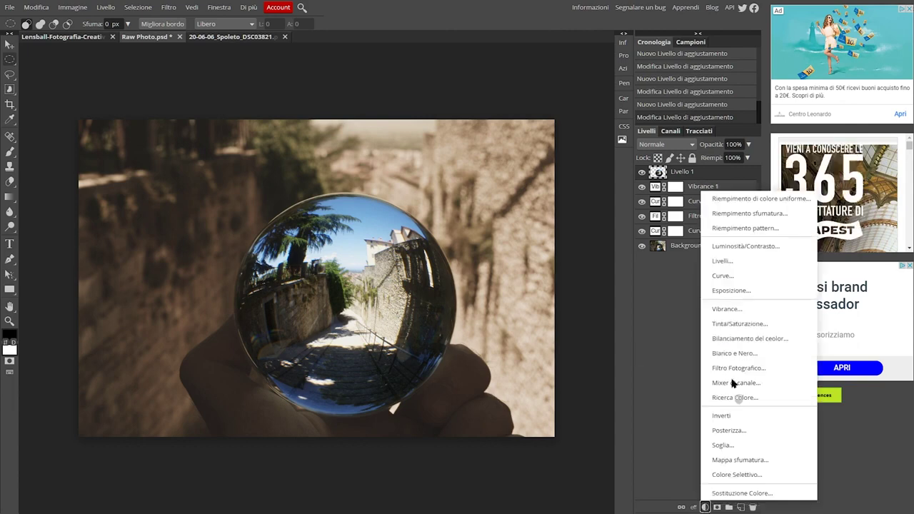
left_click(748, 280)
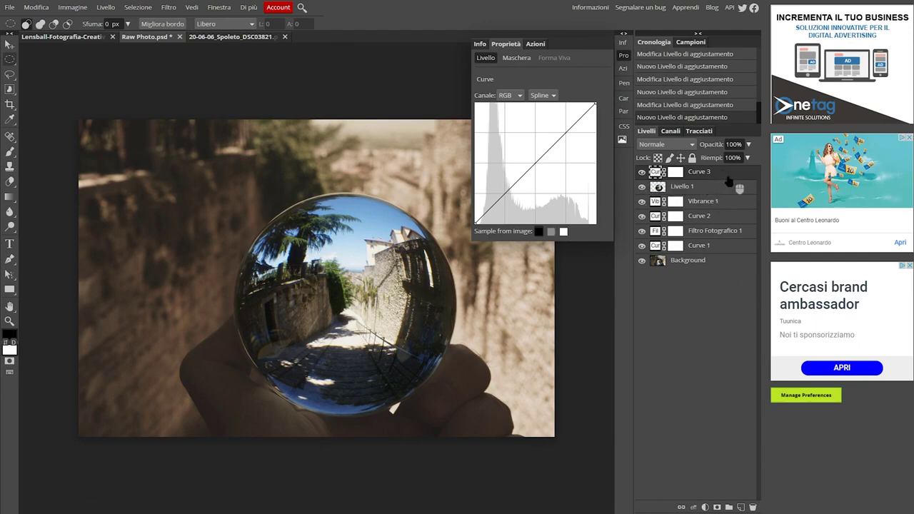
key("alt")
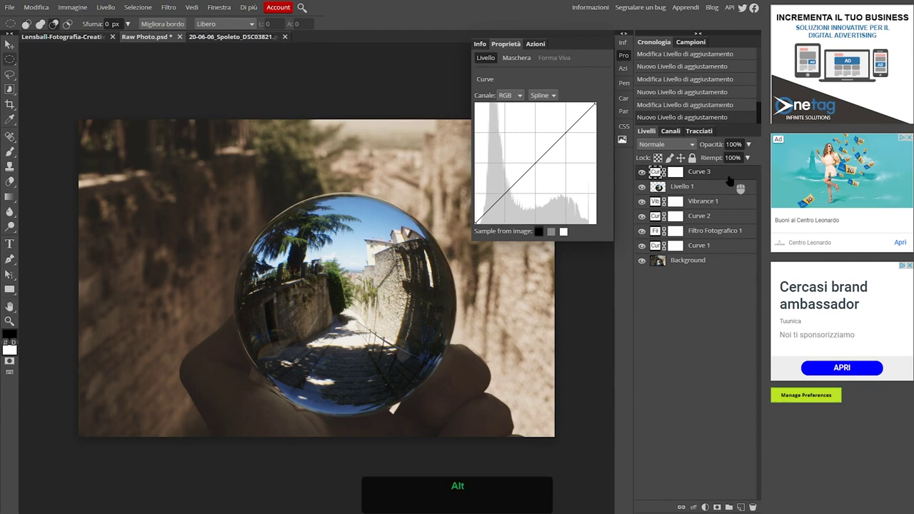
left_click(730, 179, "alt")
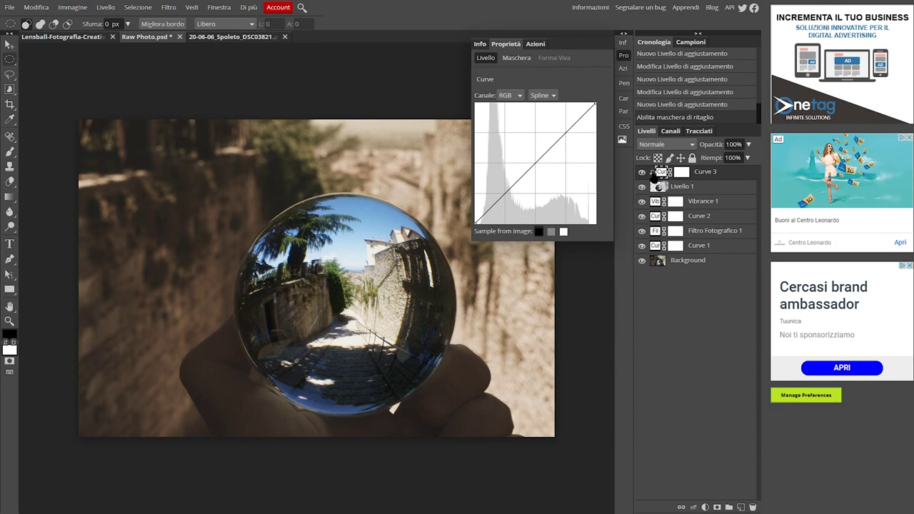
- Darken the ball's midtones and slightly lift its shadows with the clipped curve, then compare with the finished Lensball image
mouse_move(536, 164)
left_mouse_down()
mouse_move(550, 188)
mouse_move(522, 153)
mouse_move(534, 157)
mouse_move(539, 184)
mouse_move(546, 187)
mouse_move(552, 171)
left_mouse_up()
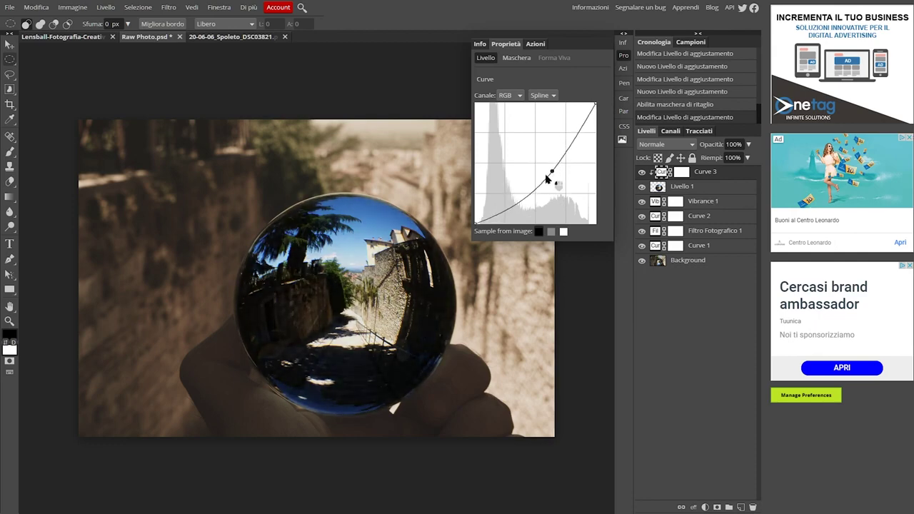
left_click_drag(492, 219, 489, 216)
left_click(627, 292)
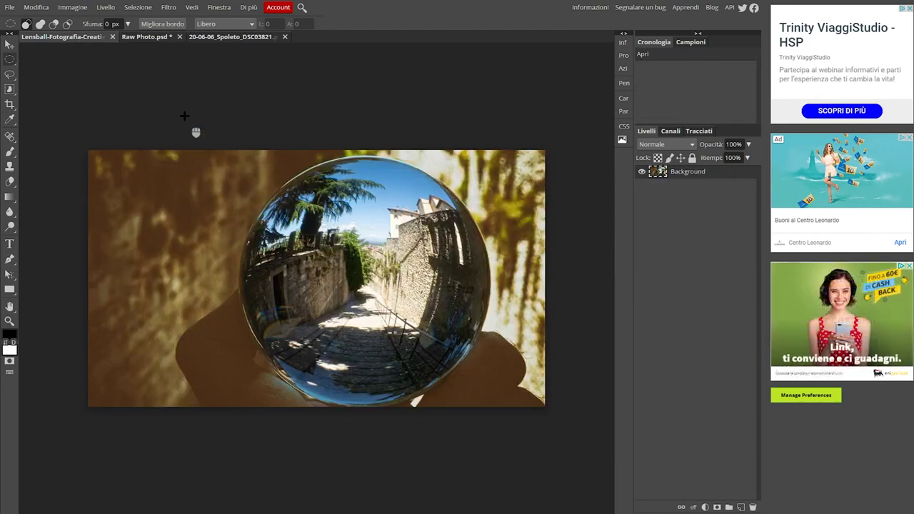
left_click(151, 40)
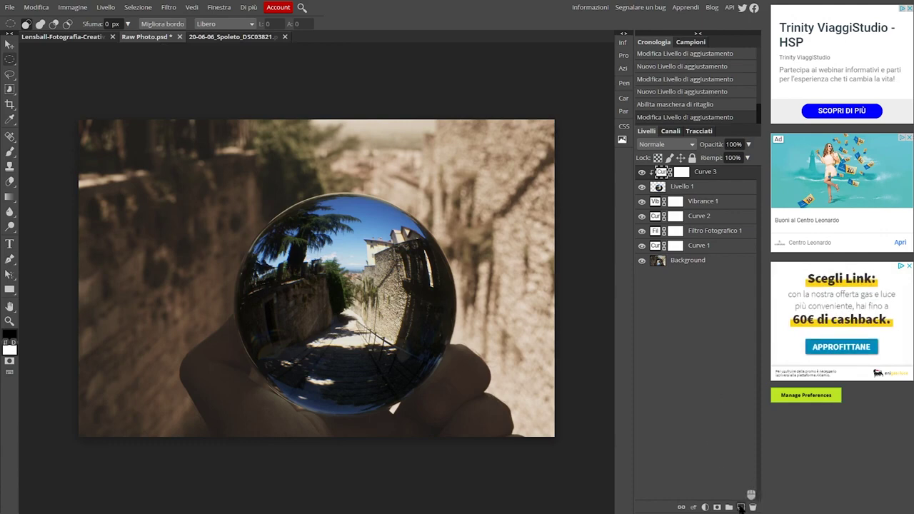
- Create a new layer above Curve 3, fill it with grey at 100% opacity and set its blend mode to Overlay (Sovrapponi)
left_click(740, 507)
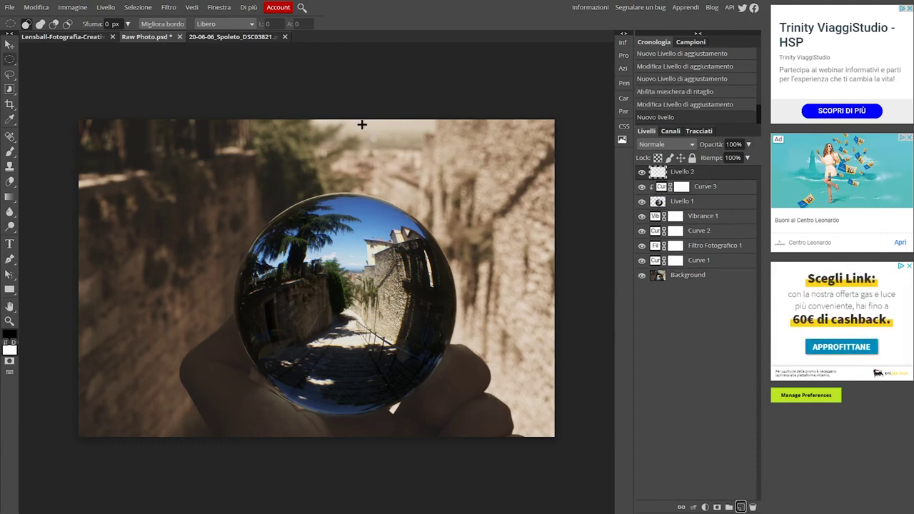
key("shift+F5")
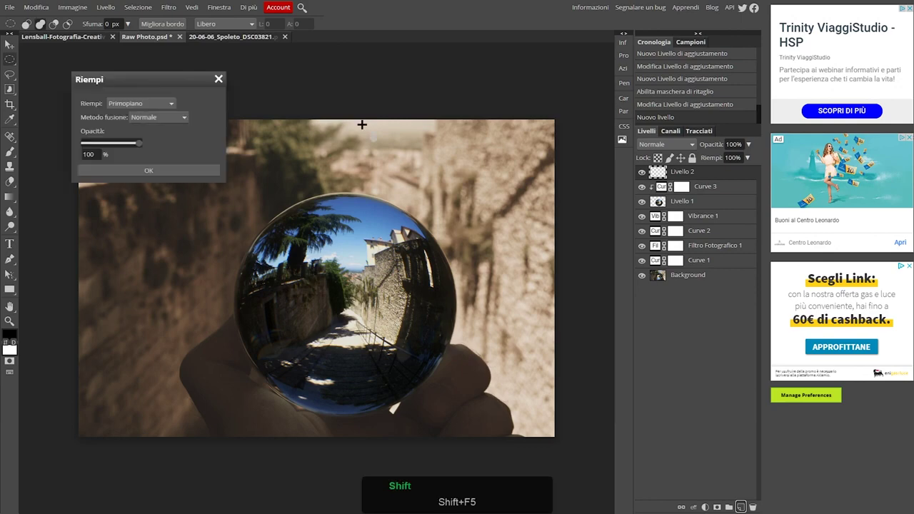
left_click(171, 103)
left_click(152, 151)
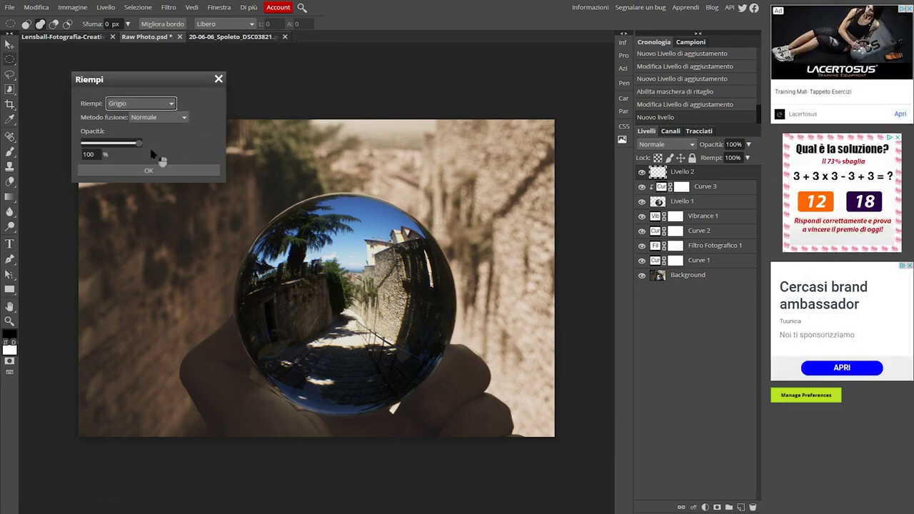
left_click(150, 170)
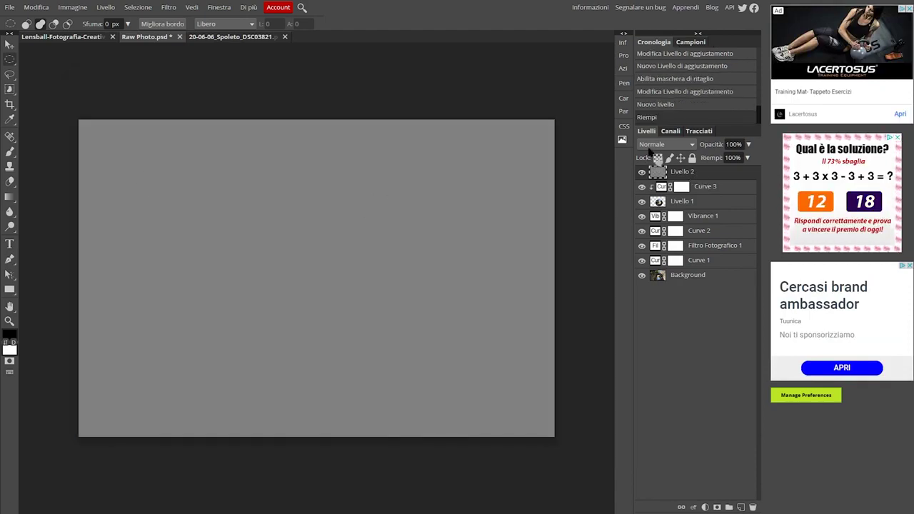
left_click(652, 146)
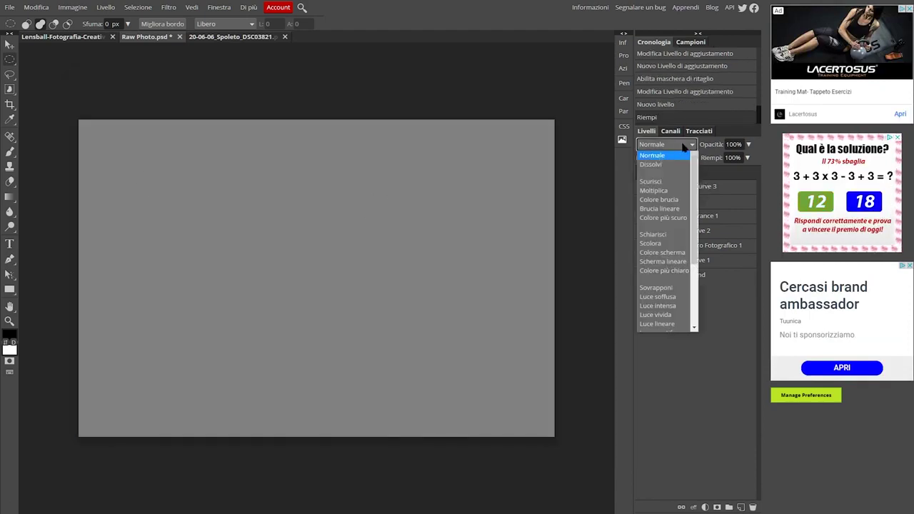
left_click(661, 289)
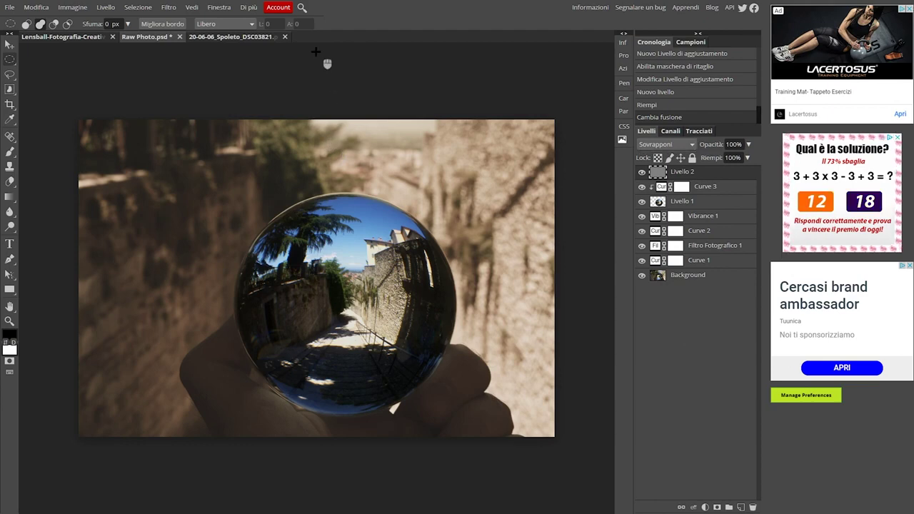
- Set up the Brush tool with a very large soft tip and a flow of 8%
key("b")
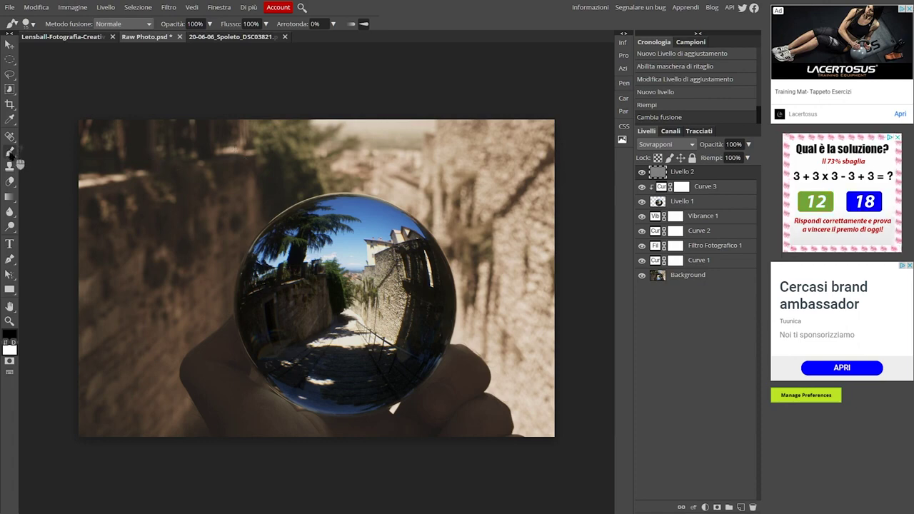
key("alt")
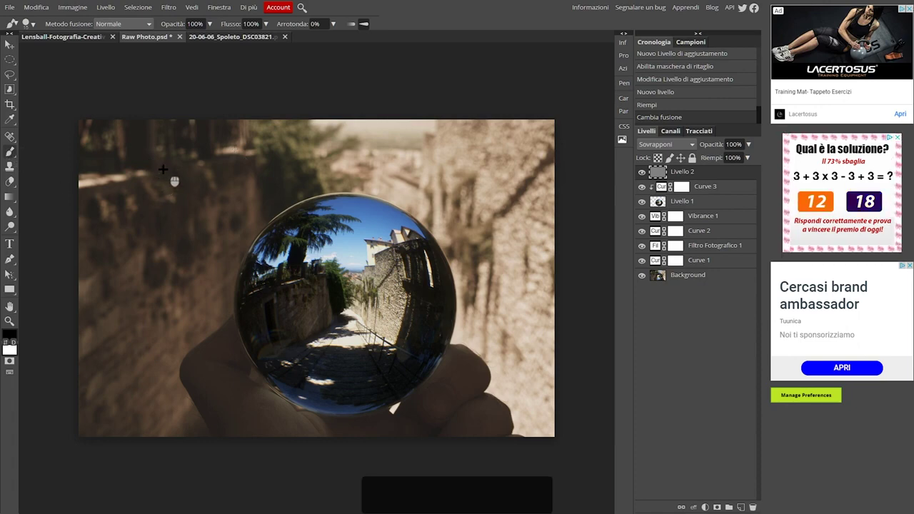
mouse_move(209, 174)
left_mouse_down()
mouse_move(178, 175)
mouse_move(272, 179)
mouse_move(176, 182)
mouse_move(169, 212)
mouse_move(172, 109)
left_mouse_up()
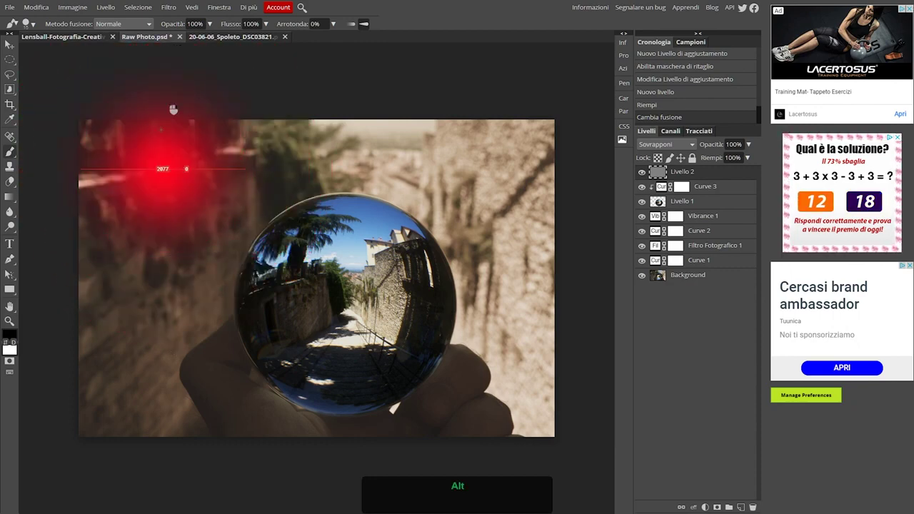
mouse_move(163, 18)
left_mouse_down()
mouse_move(173, 180)
mouse_move(167, 7)
mouse_move(279, 50)
left_mouse_up()
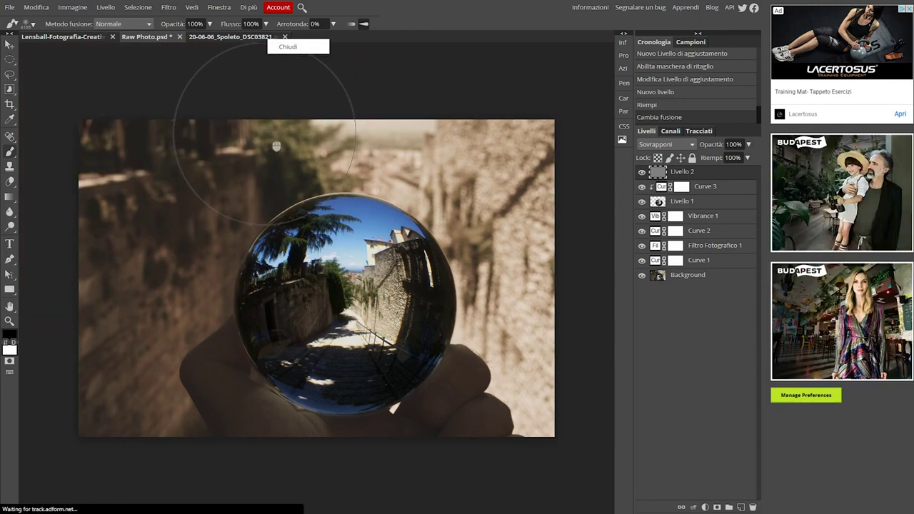
left_click(265, 25)
left_click_drag(277, 36, 240, 53)
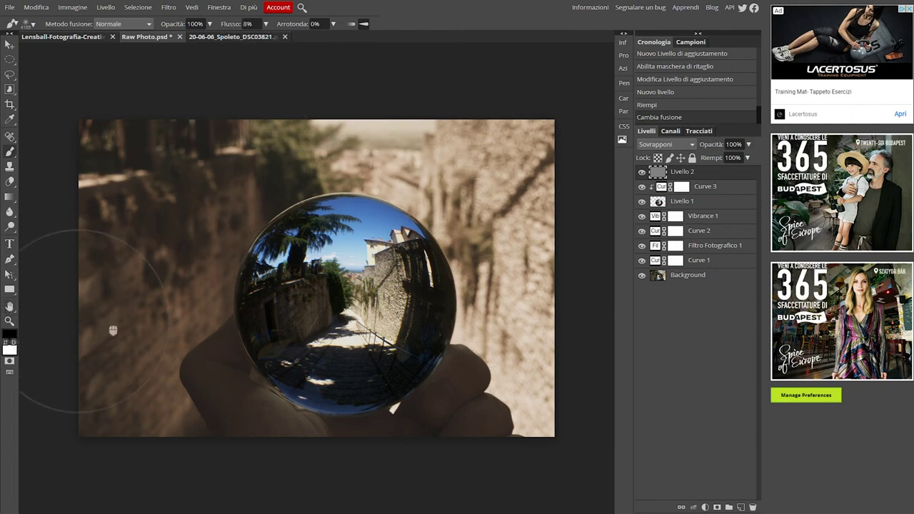
- Dodge and burn on the grey layer: brighten the right-hand wall with white, and darken the upper background, left wall and lower corners with black
left_click(422, 134)
left_click(423, 133)
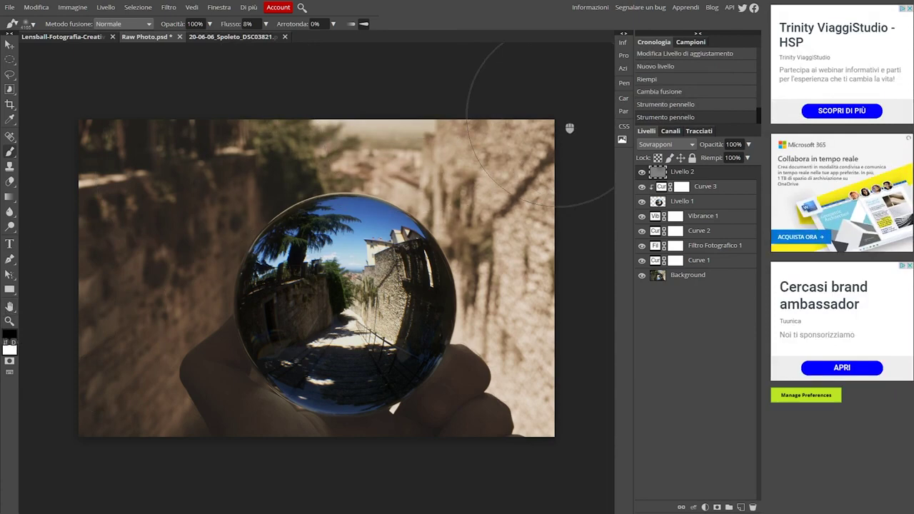
key("x")
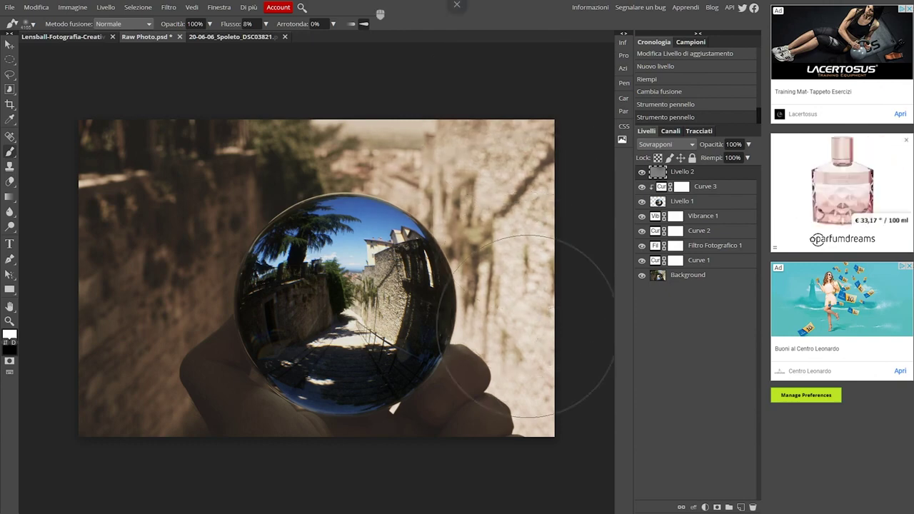
left_click(526, 326)
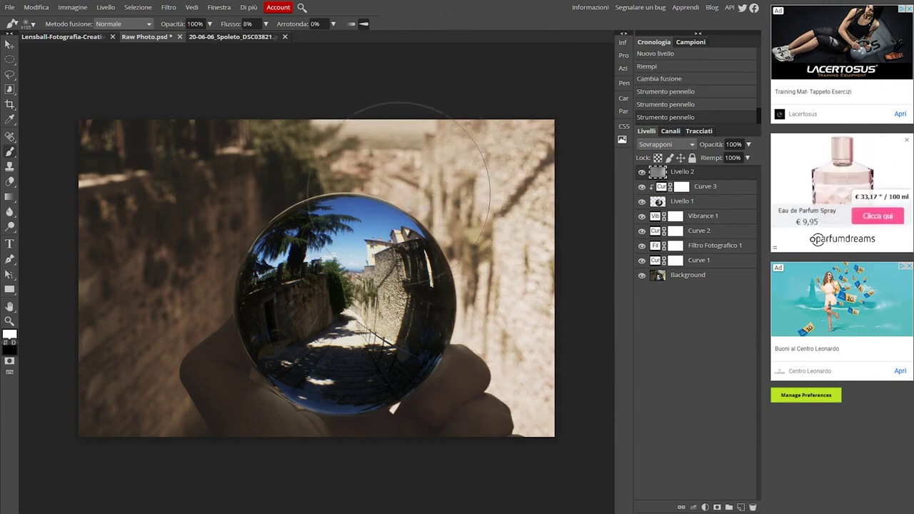
key("x")
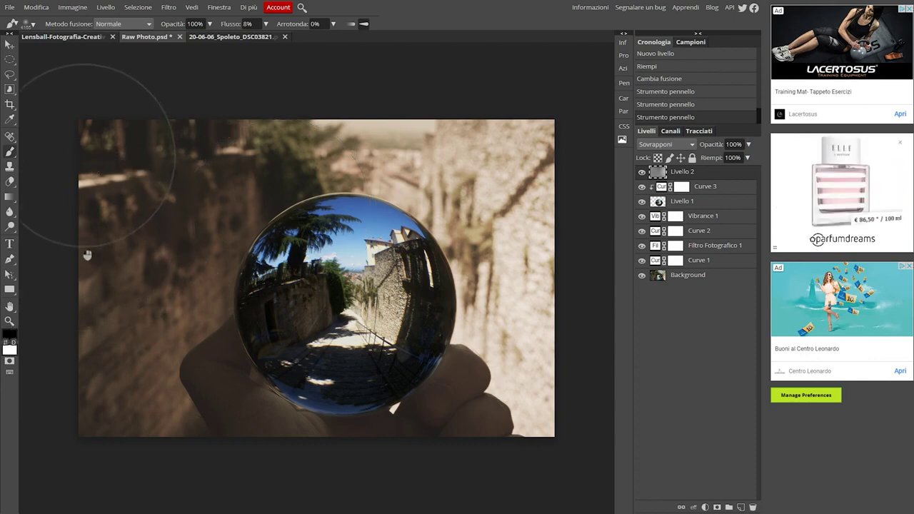
mouse_move(84, 156)
left_mouse_down()
mouse_move(108, 375)
mouse_move(156, 473)
left_mouse_up()
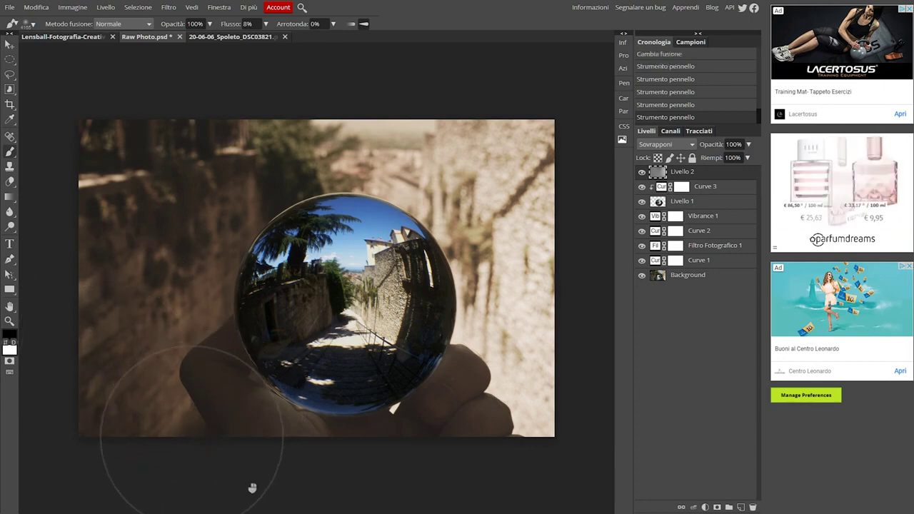
mouse_move(548, 429)
left_mouse_down()
mouse_move(500, 404)
mouse_move(516, 431)
left_mouse_up()
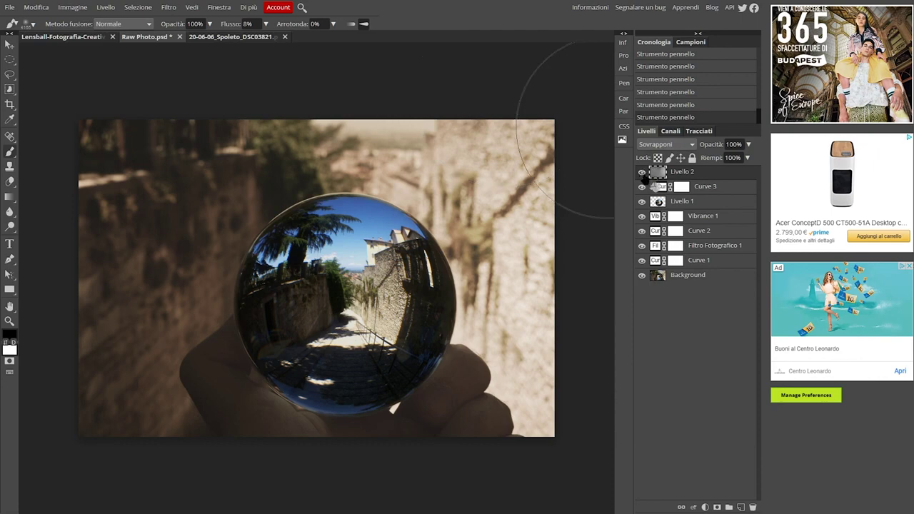
- Toggle the visibility of the grey dodge-and-burn layer Livello 2 to compare the image with and without it
left_click(641, 173)
left_click(642, 173)
left_click(642, 174)
left_click(642, 173)
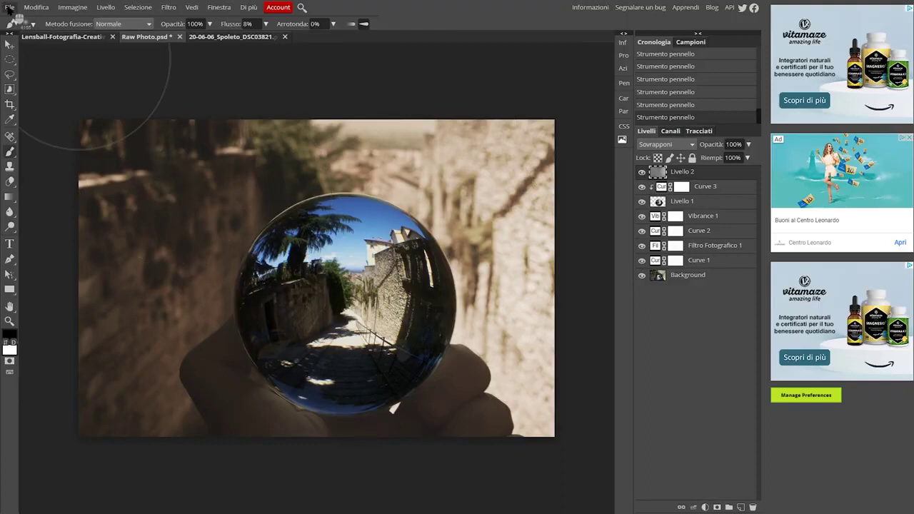
- Save the document as a PSD and open the downloaded Raw Photo.psd in Photoshop
left_click(9, 8)
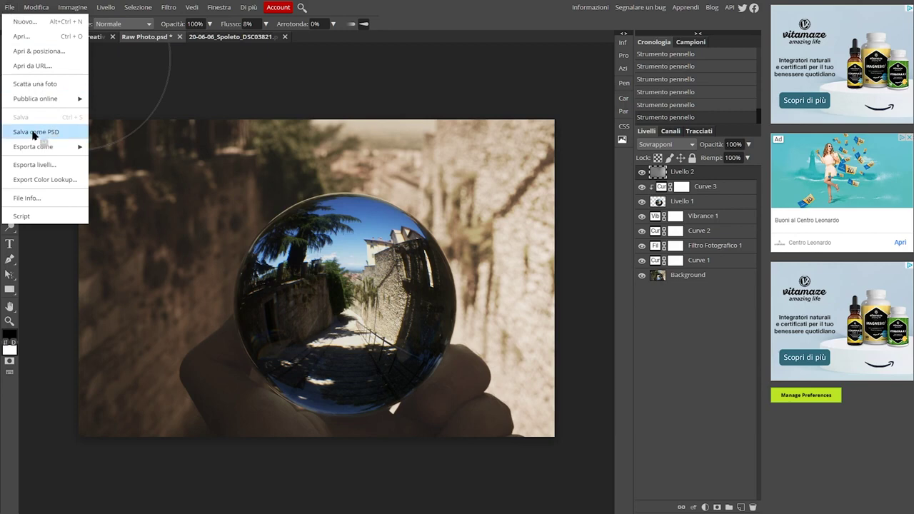
left_click(33, 133)
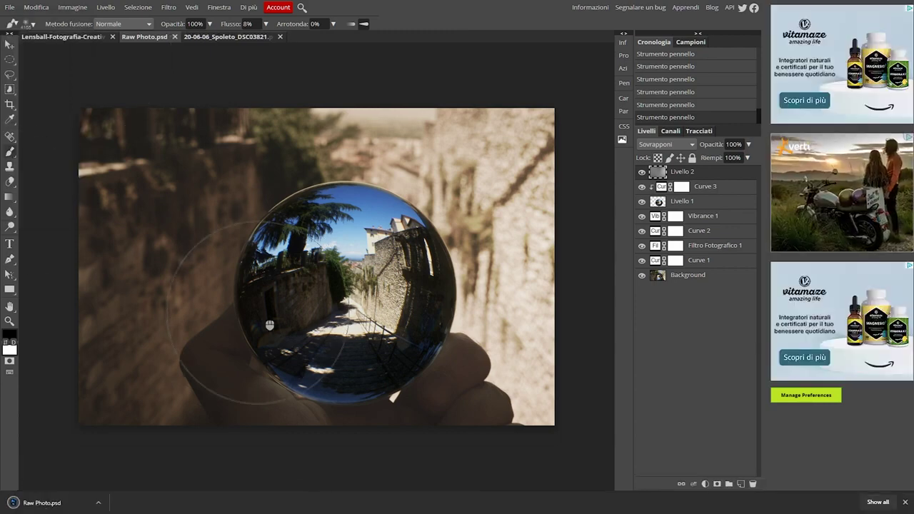
left_click(98, 503)
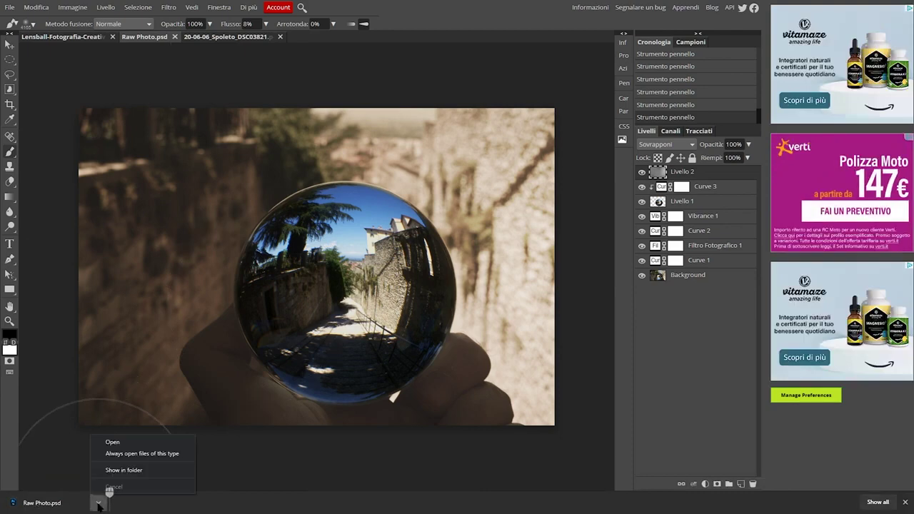
left_click(120, 454)
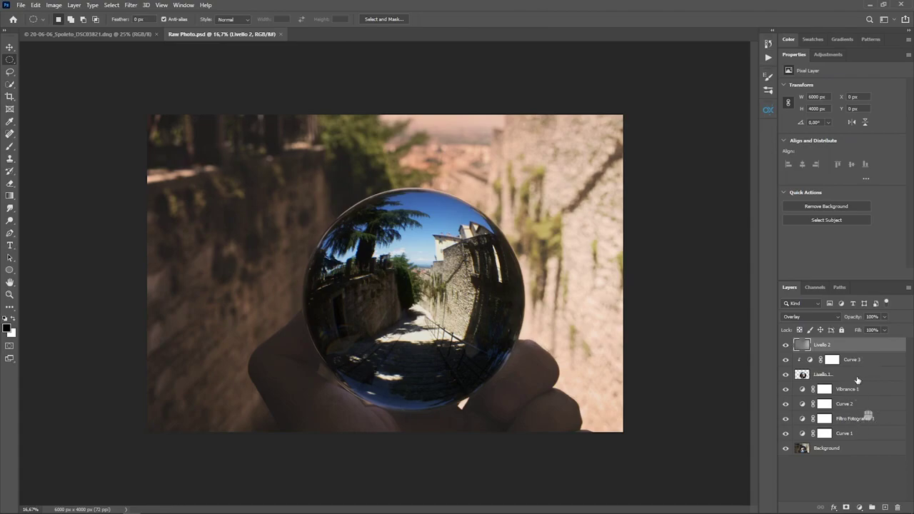
- Switch back to Photopea and export the image as a JPG at 6000 × 4000 px with 70% quality
key("alt+Tab")
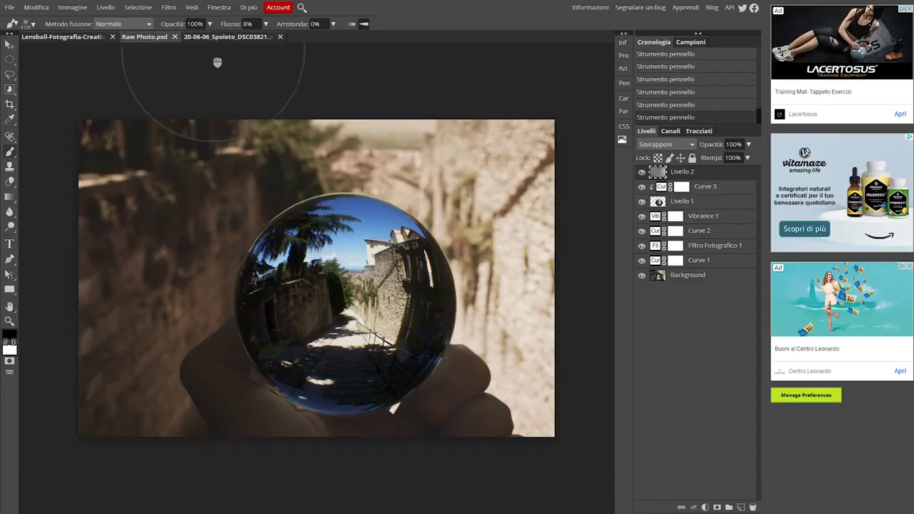
left_click(9, 8)
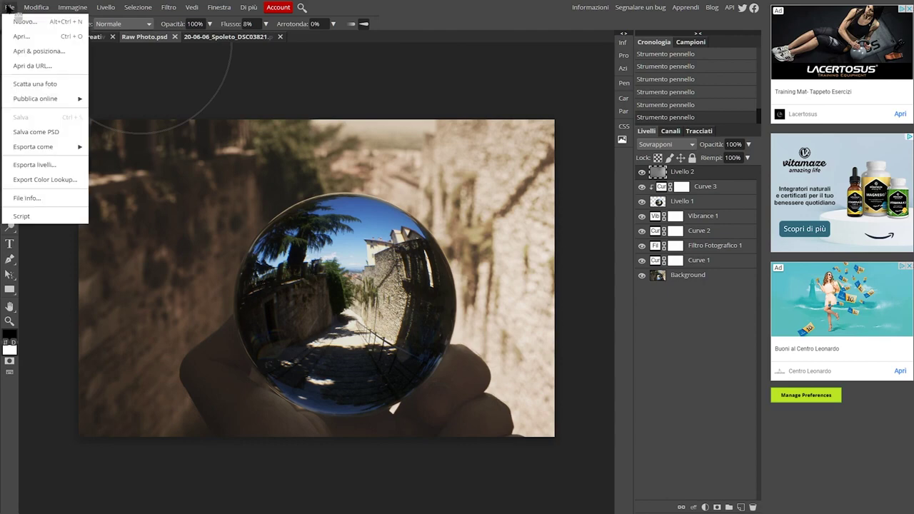
mouse_move(68, 146)
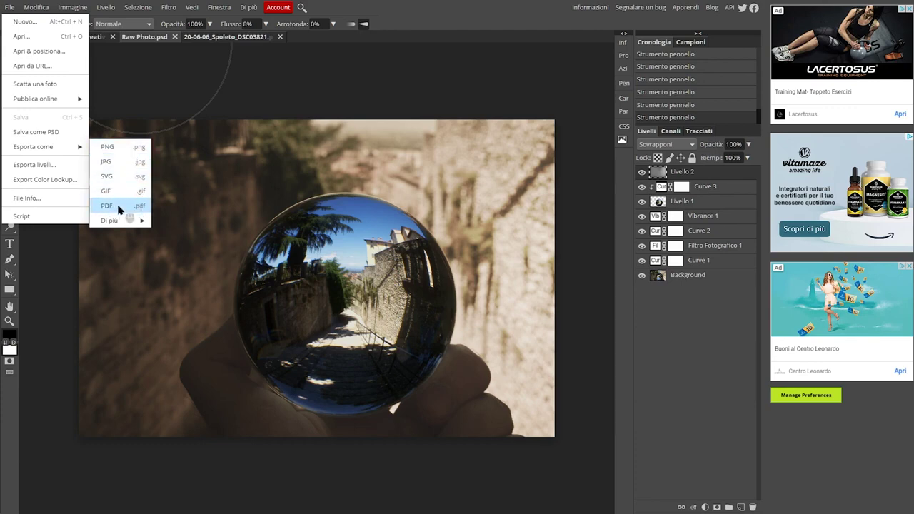
mouse_move(122, 221)
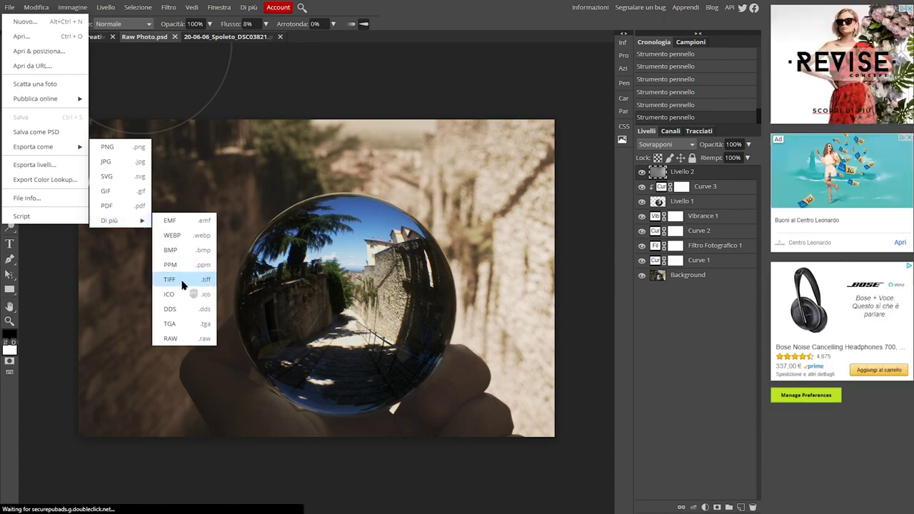
left_click(123, 164)
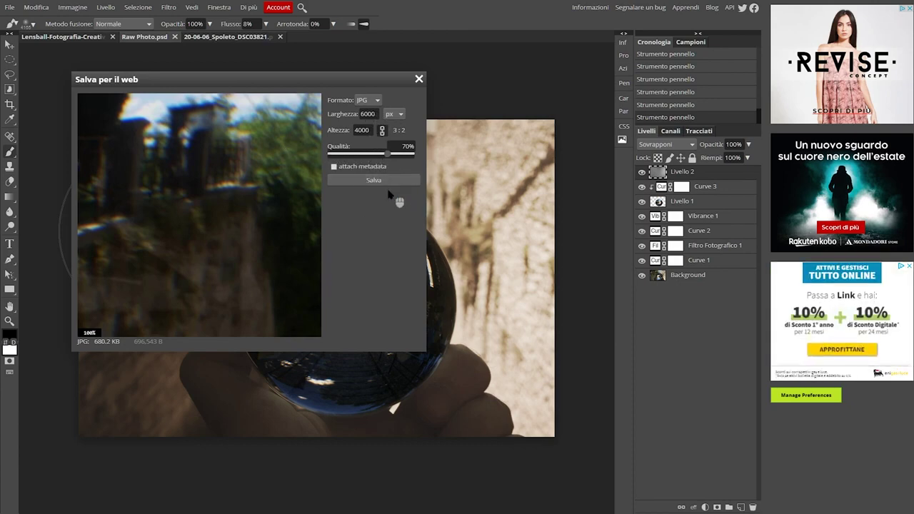
left_click(370, 180)
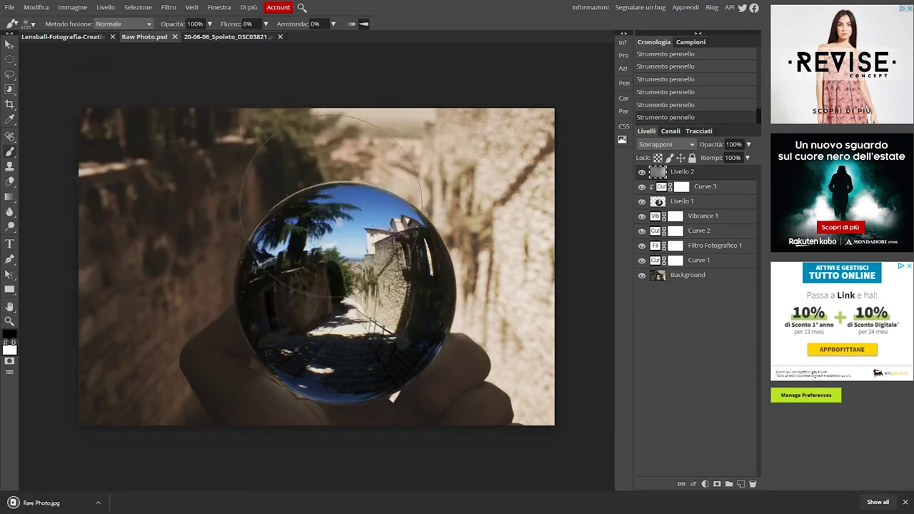